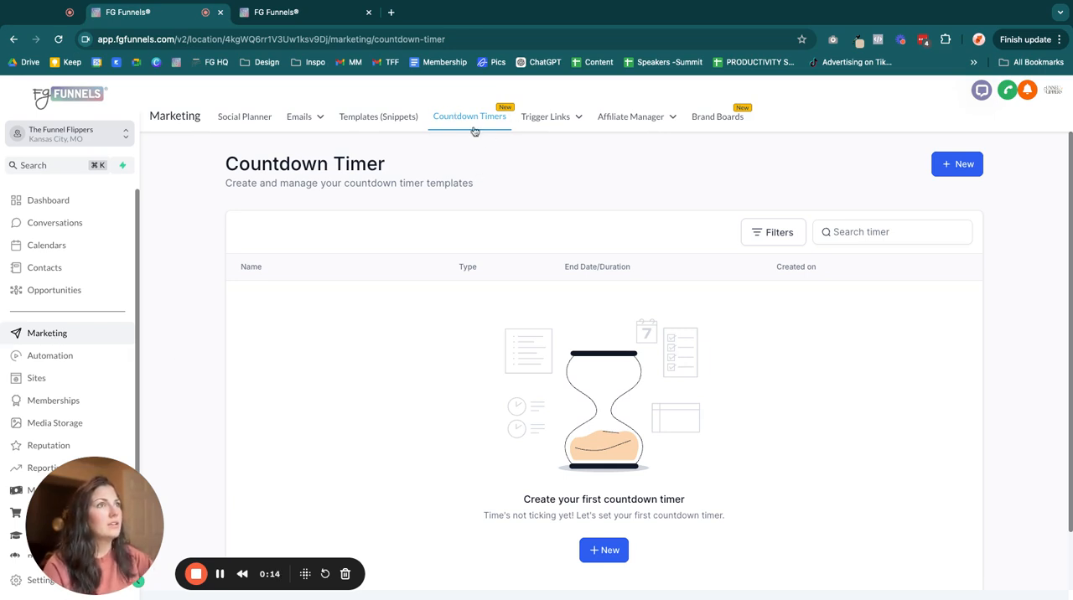
- Create a new countdown timer from the Timer Ring template
{"action": "scroll", "coordinate": [679, 384], "scroll_direction": "down", "scroll_amount": 2}
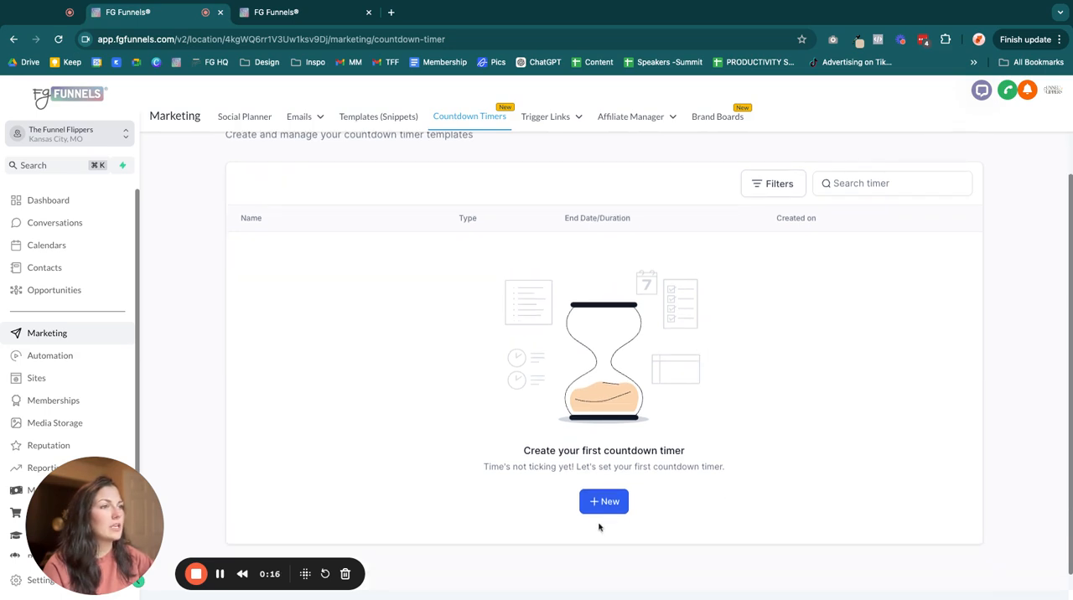
{"action": "left_click", "coordinate": [600, 500]}
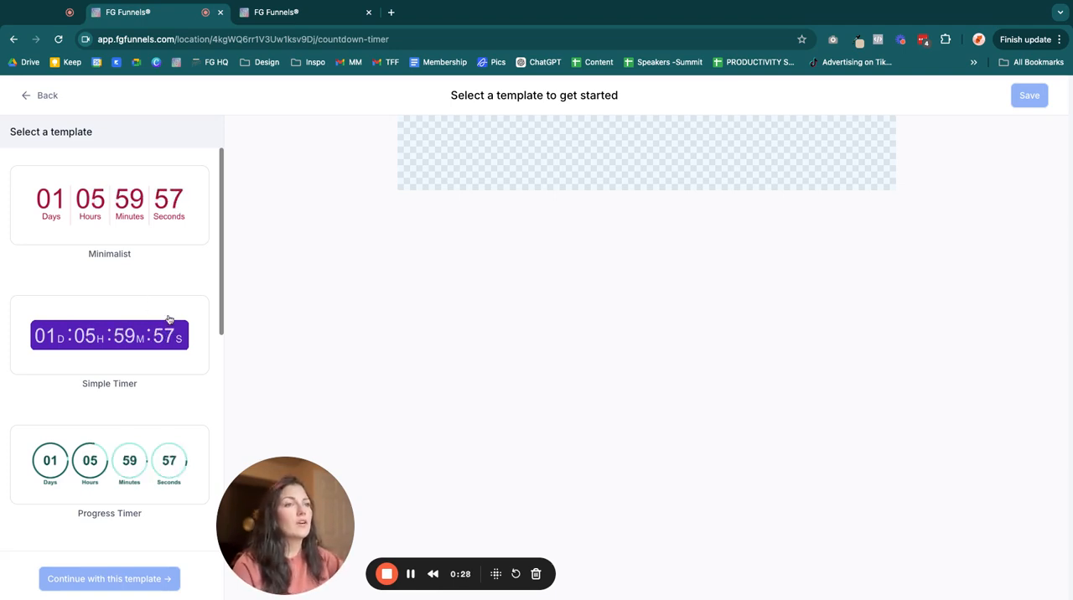
{"action": "scroll", "coordinate": [223, 269], "scroll_direction": "down", "scroll_amount": 1}
{"action": "scroll", "coordinate": [222, 269], "scroll_direction": "down", "scroll_amount": 15}
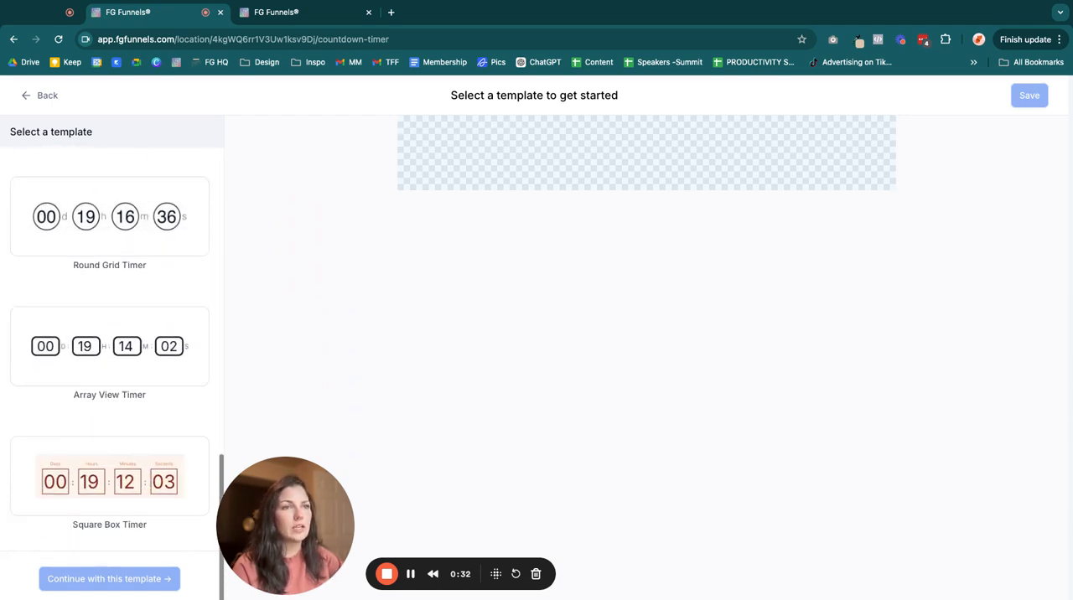
{"action": "scroll", "coordinate": [2, 402], "scroll_direction": "up", "scroll_amount": 15}
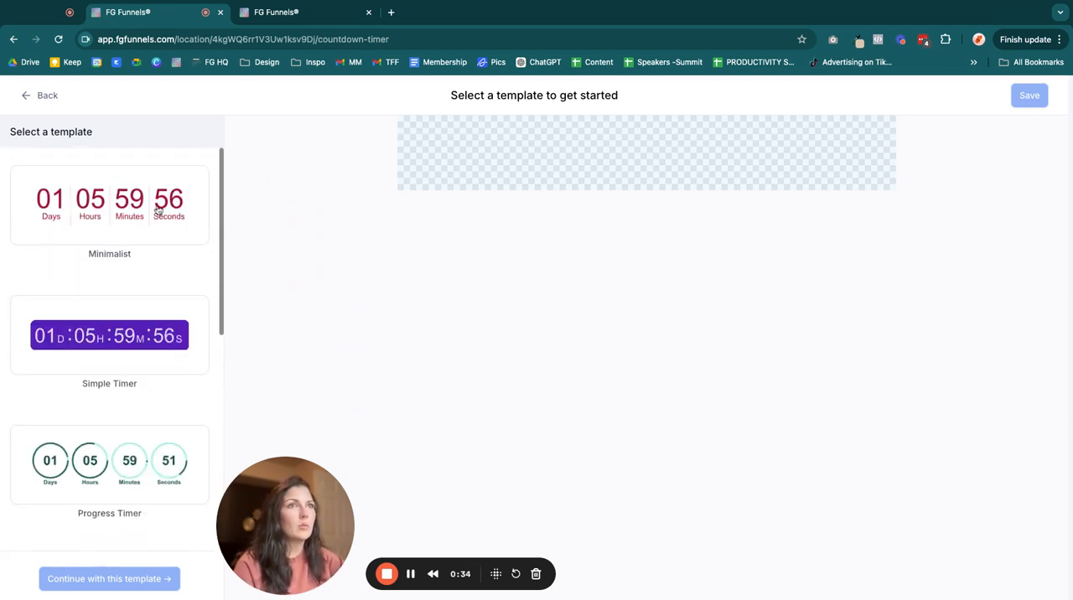
{"action": "left_click", "coordinate": [184, 247]}
{"action": "scroll", "coordinate": [108, 419], "scroll_direction": "down", "scroll_amount": 5}
{"action": "scroll", "coordinate": [109, 417], "scroll_direction": "down", "scroll_amount": 3}
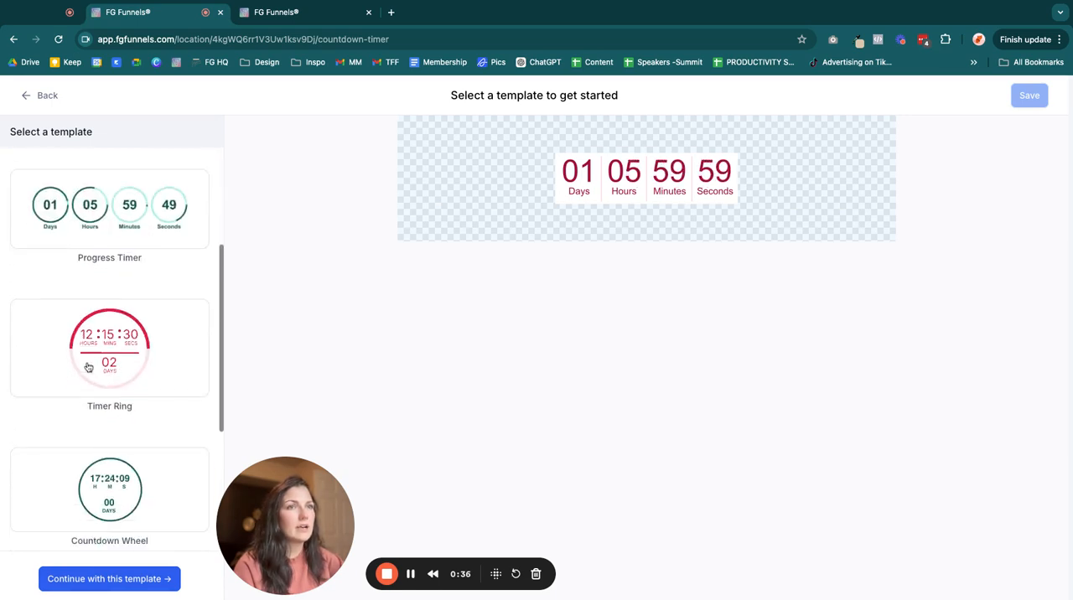
{"action": "left_click", "coordinate": [109, 368]}
{"action": "left_click", "coordinate": [82, 589]}
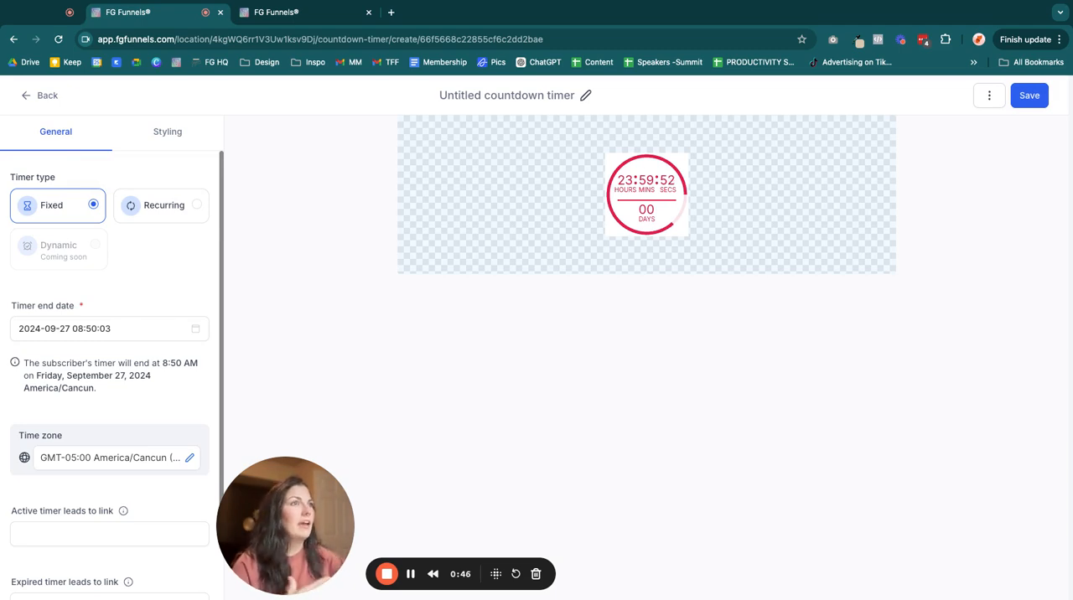
- Rename the untitled timer as "Tester Countdown"
{"action": "left_click", "coordinate": [463, 97]}
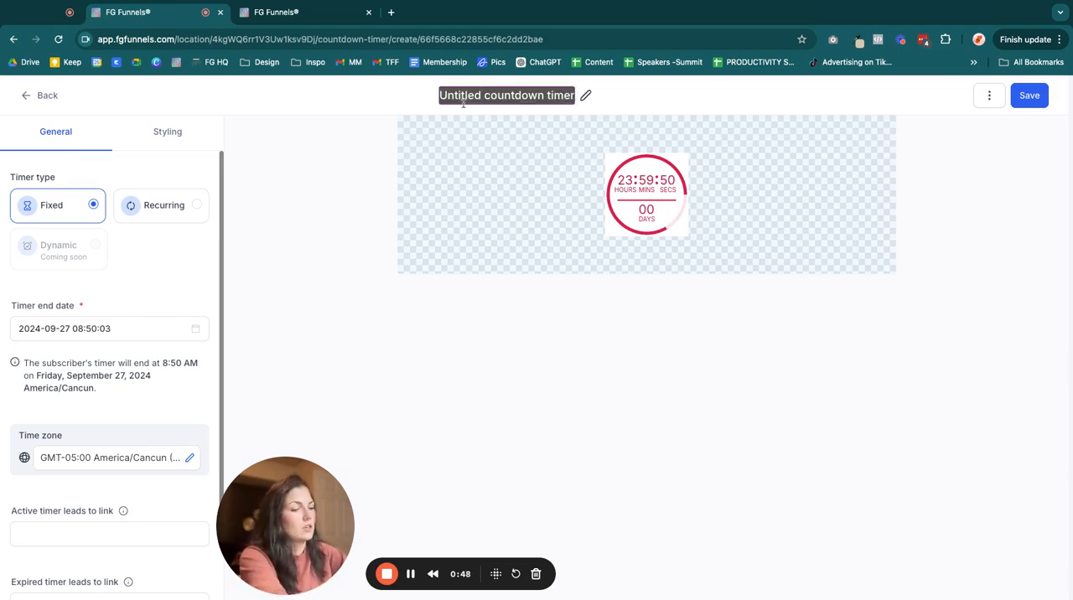
{"action": "key", "text": "BackSpace"}
{"action": "type", "text": "Tester"}
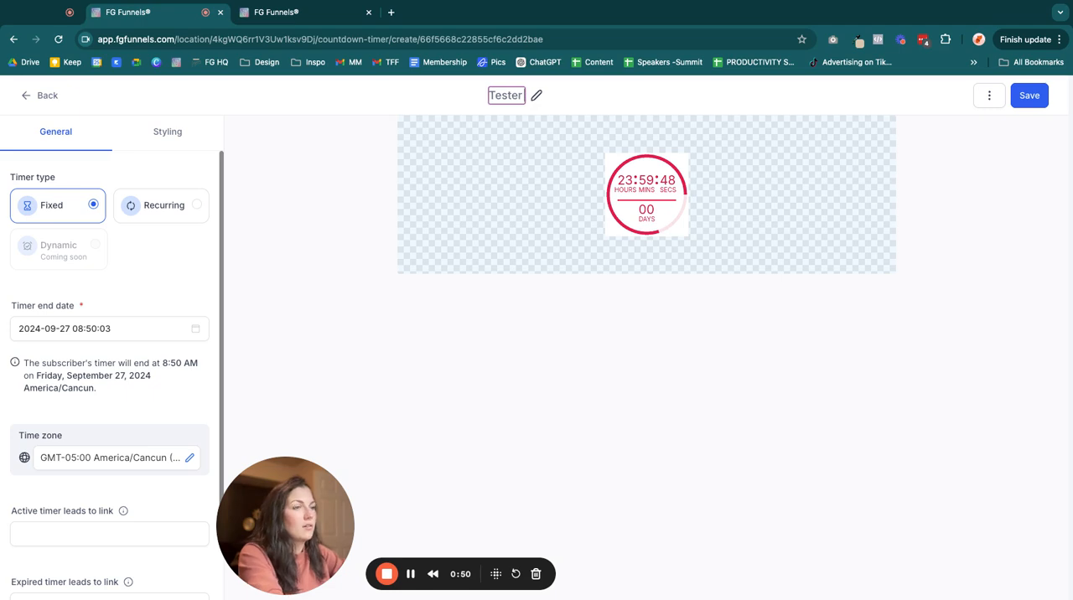
{"action": "type", "text": " Count"}
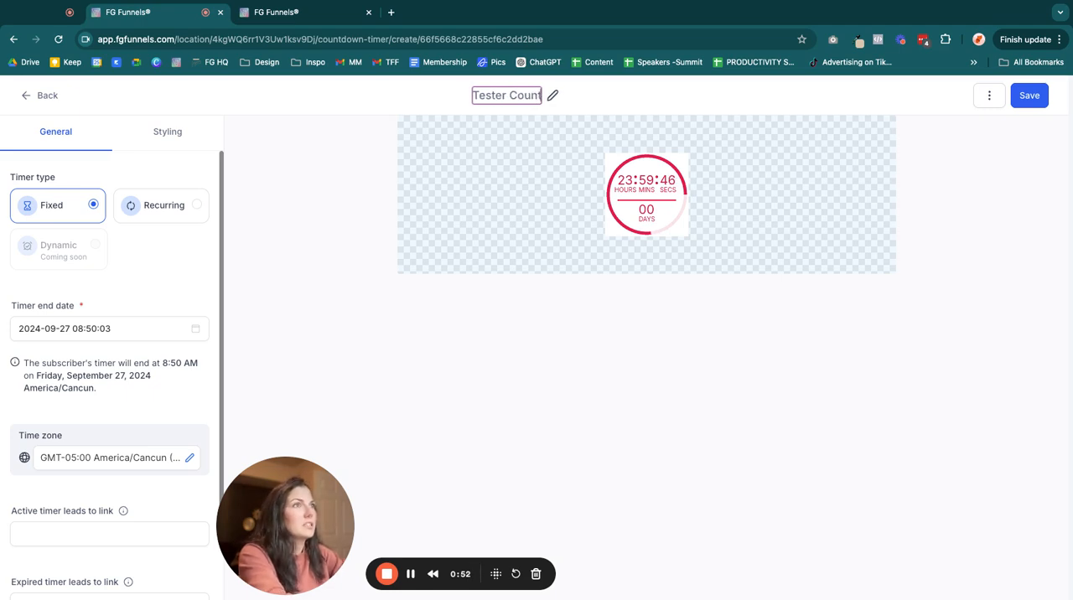
{"action": "type", "text": "down"}
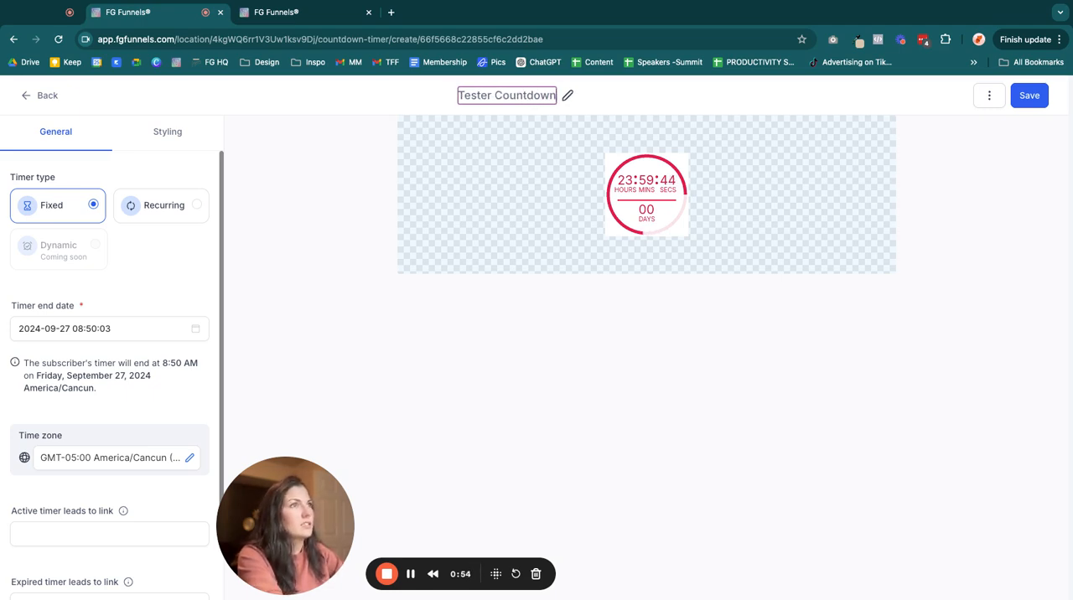
{"action": "left_click", "coordinate": [341, 169]}
- Extend the timer's name to "Tester Countdown: Recurring"
{"action": "left_click", "coordinate": [554, 96]}
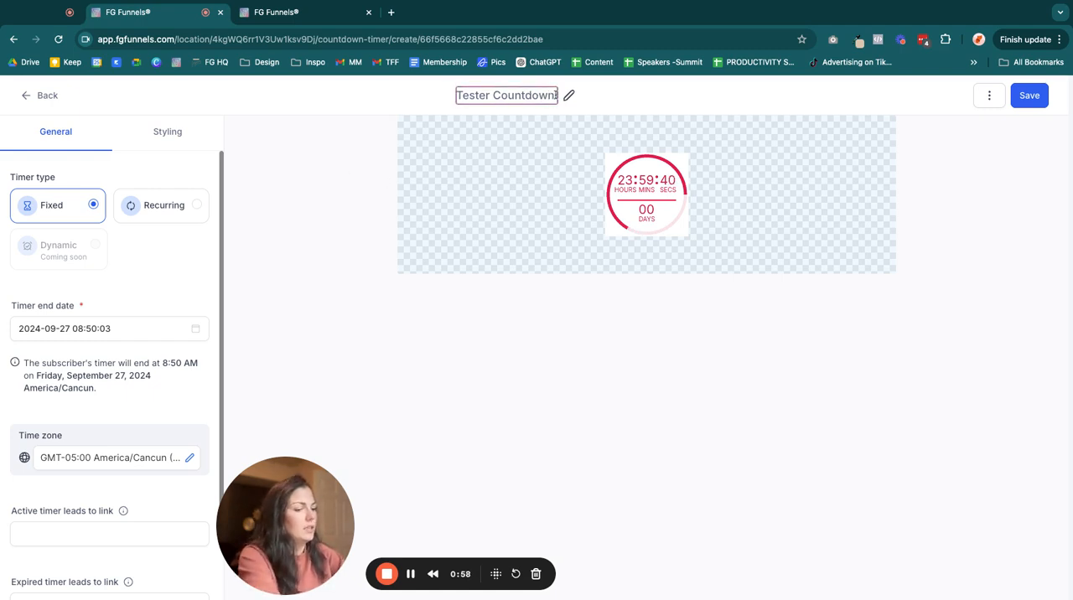
{"action": "type", "text": "Rucrring"}
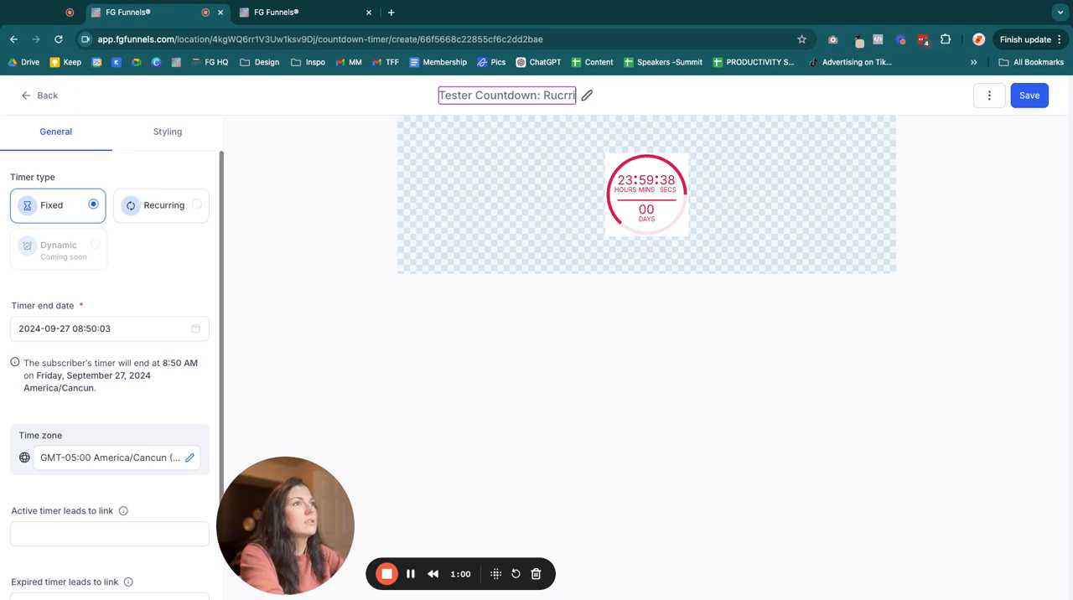
{"action": "key", "text": "BackSpace"}
{"action": "key", "text": "BackSpace"}
{"action": "key", "text": "BackSpace"}
{"action": "key", "text": "BackSpace"}
{"action": "key", "text": "BackSpace"}
{"action": "key", "text": "BackSpace"}
{"action": "key", "text": "BackSpace"}
{"action": "type", "text": "ecurring"}
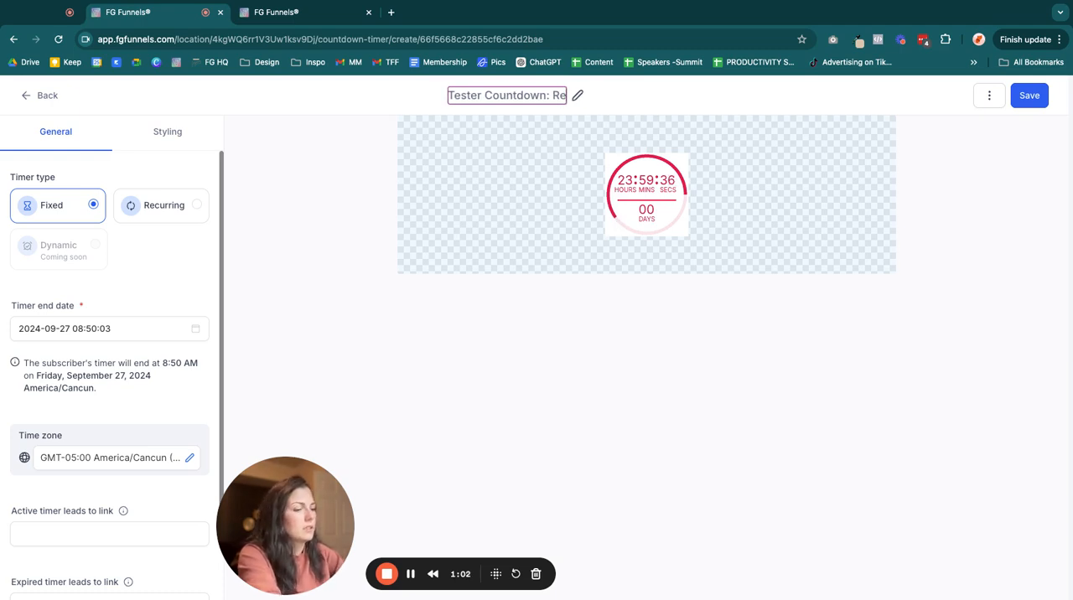
{"action": "left_click", "coordinate": [333, 190]}
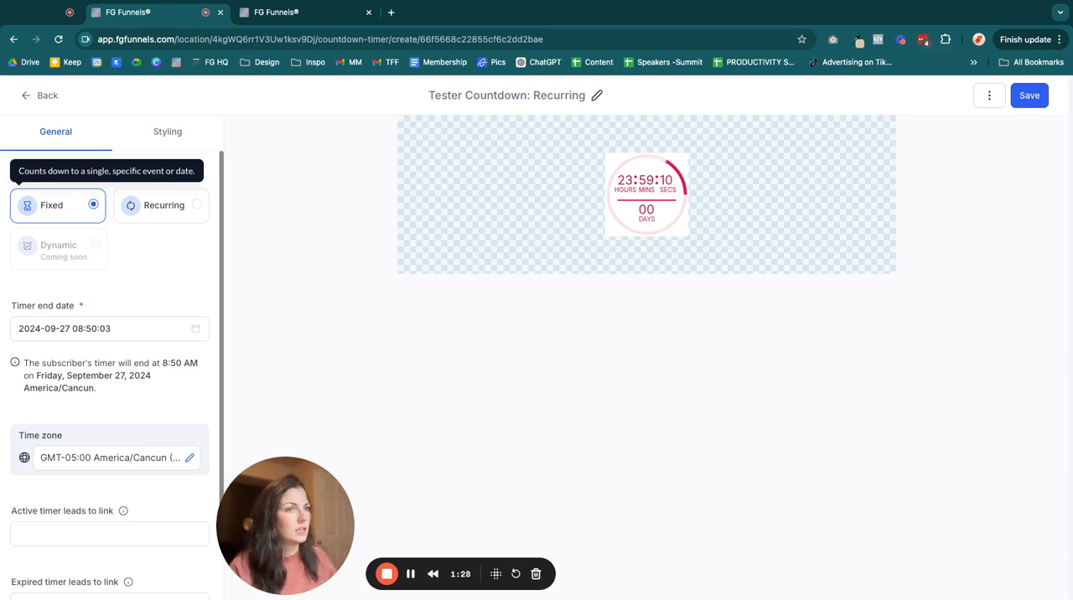
- Make the timer recurring and set its countdown duration to 3 days, 0 minutes and 0 seconds
{"action": "left_click", "coordinate": [146, 210]}
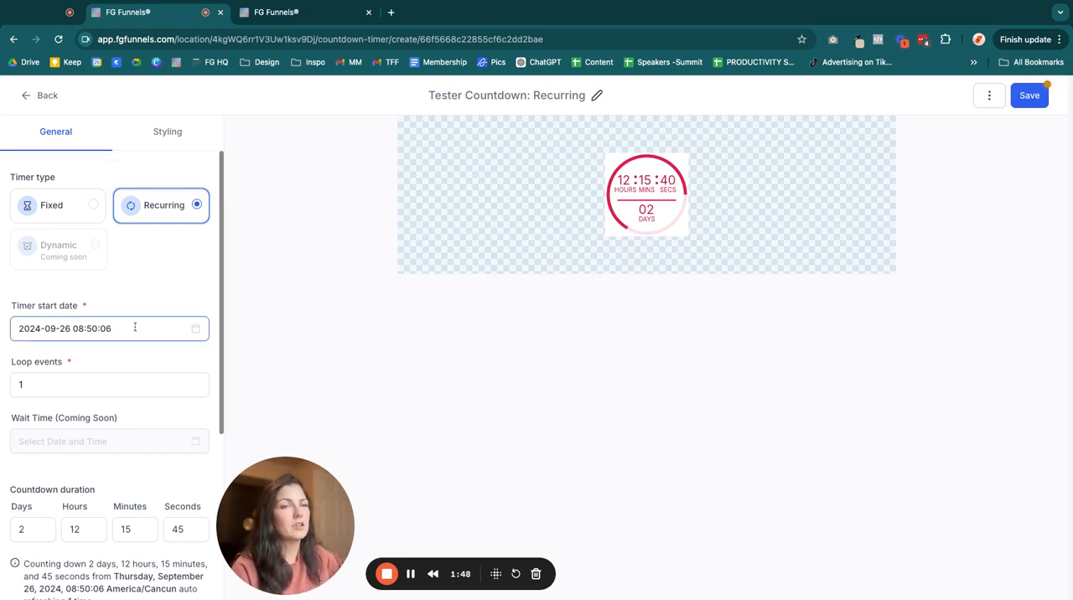
{"action": "scroll", "coordinate": [133, 327], "scroll_direction": "down", "scroll_amount": 1}
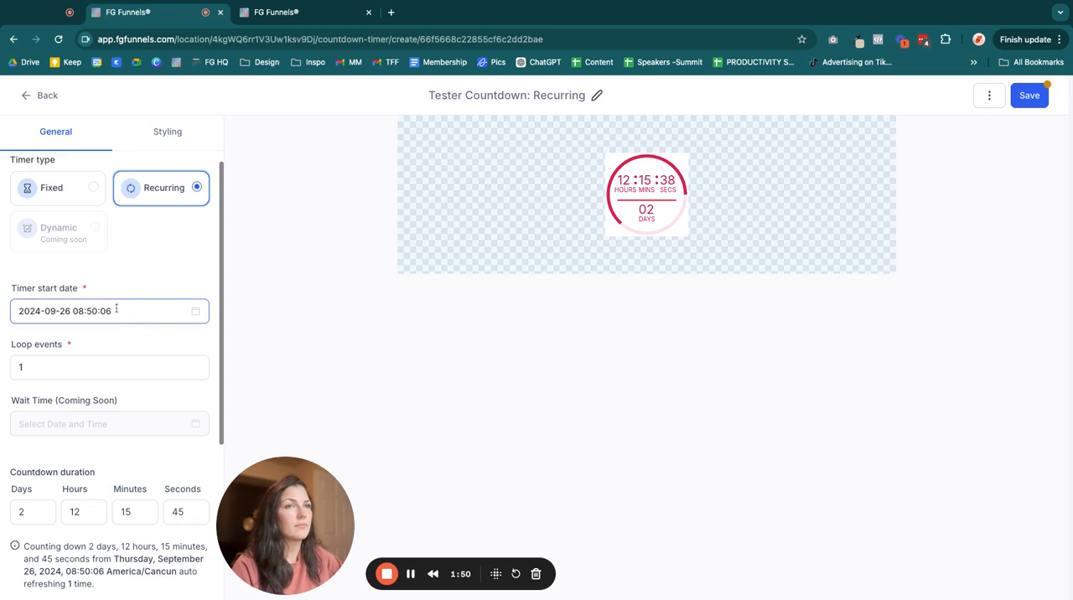
{"action": "double_click", "coordinate": [23, 514]}
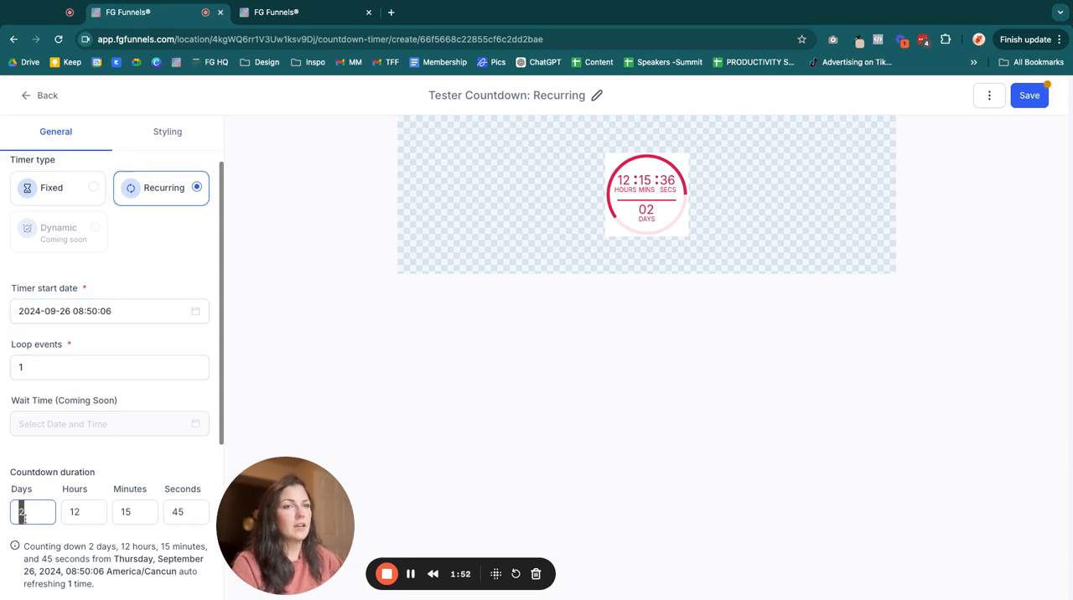
{"action": "type", "text": "3"}
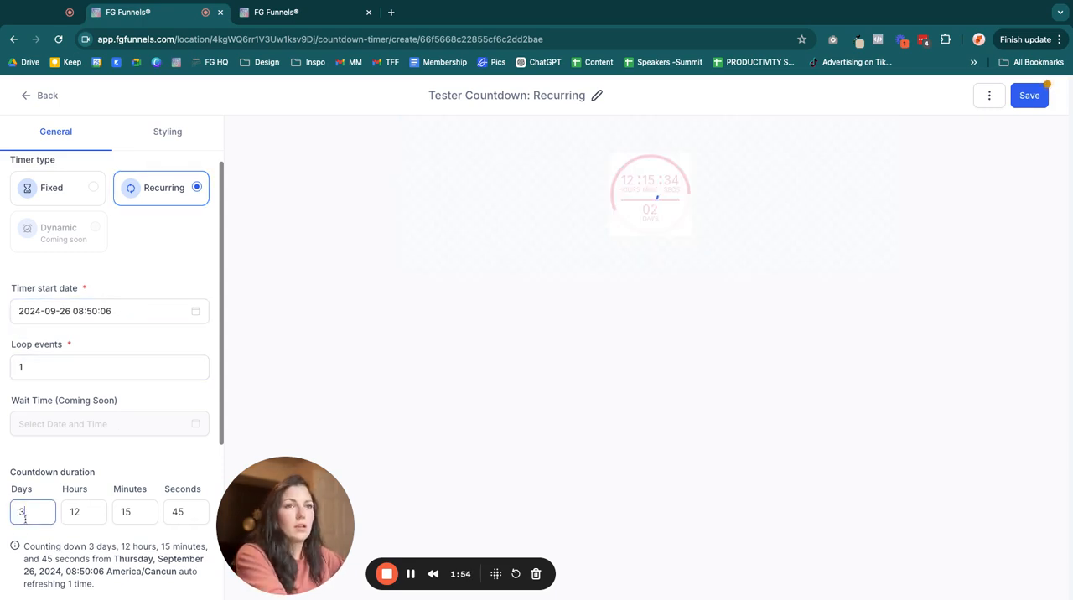
{"action": "double_click", "coordinate": [128, 515]}
{"action": "type", "text": "0"}
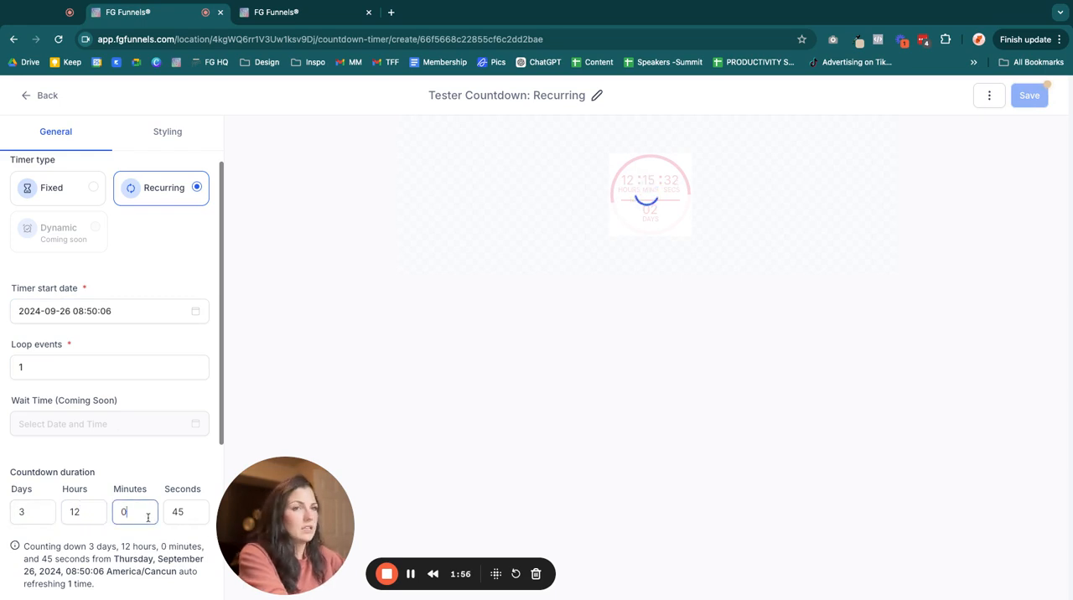
{"action": "double_click", "coordinate": [180, 512]}
{"action": "type", "text": "0"}
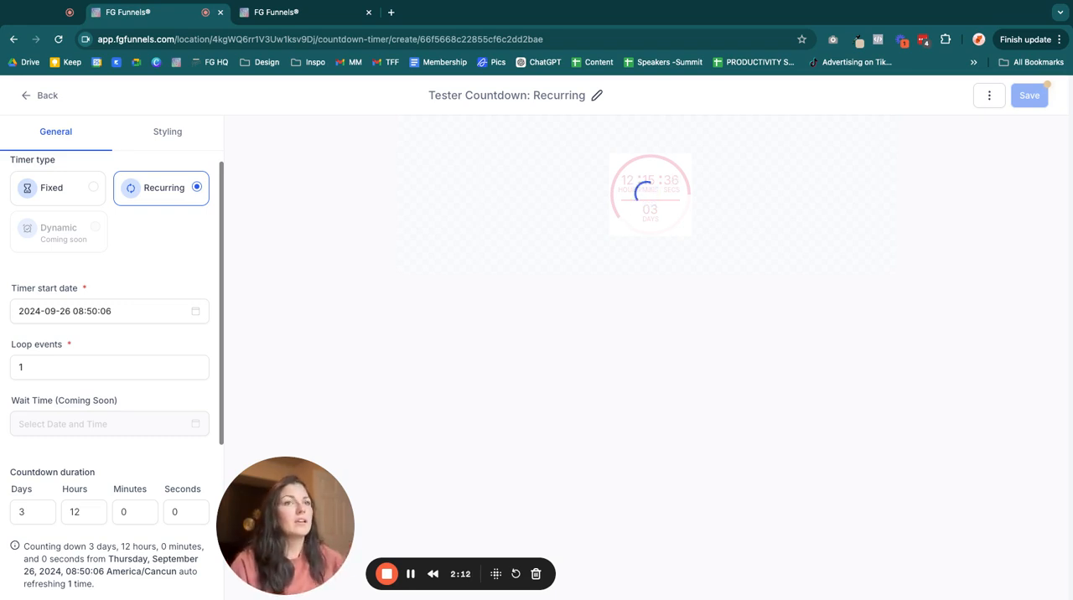
- Review the recurring timer's loop events, countdown duration, time zone and link settings
{"action": "left_click", "coordinate": [86, 365]}
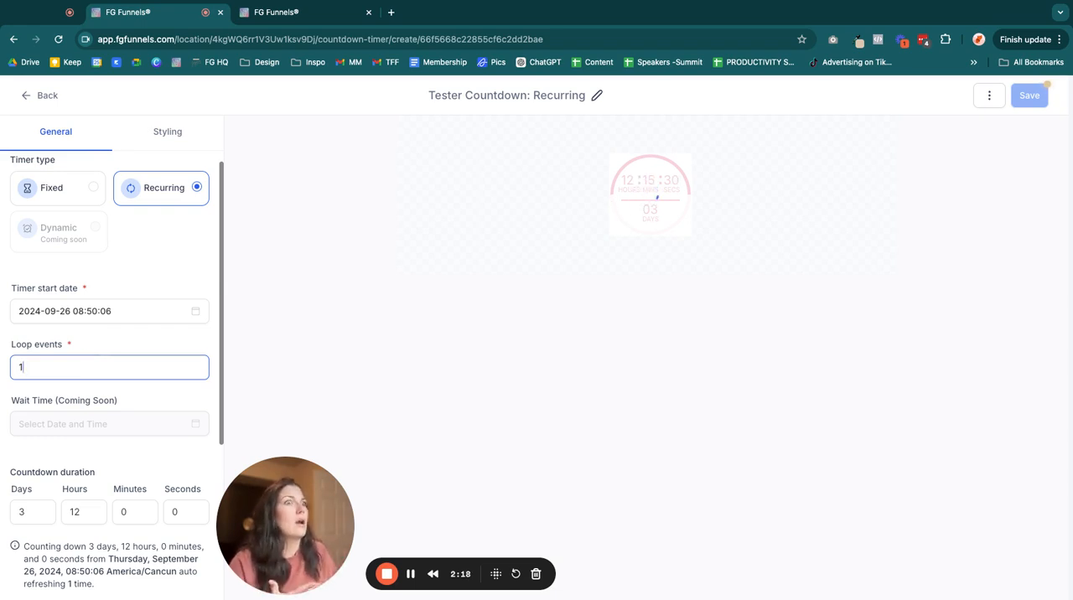
{"action": "scroll", "coordinate": [86, 342], "scroll_direction": "down", "scroll_amount": 5}
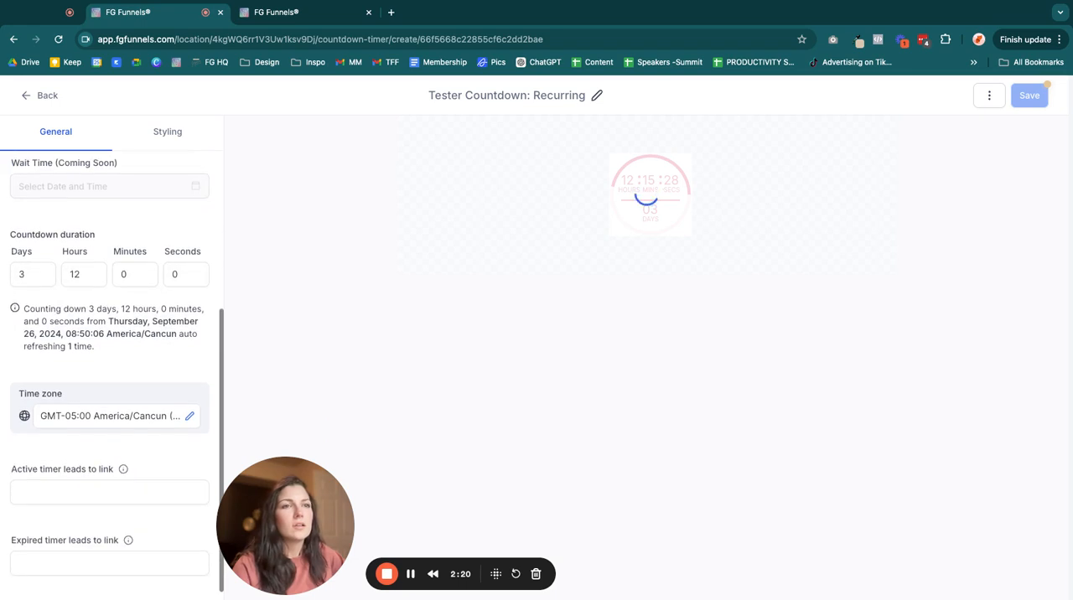
{"action": "scroll", "coordinate": [85, 342], "scroll_direction": "up", "scroll_amount": 5}
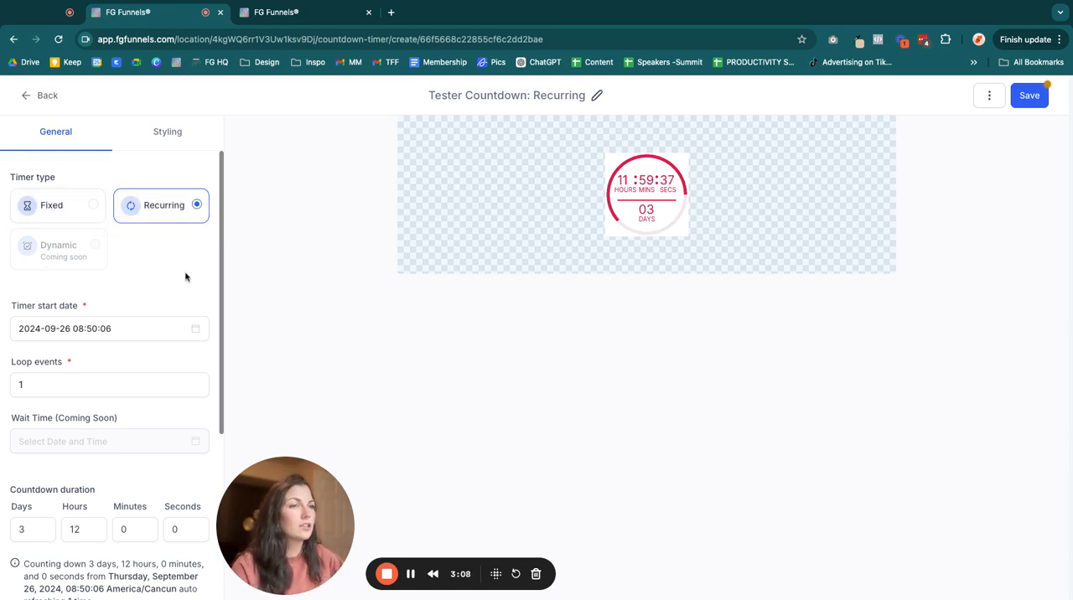
{"action": "scroll", "coordinate": [143, 203], "scroll_direction": "down", "scroll_amount": 3}
{"action": "scroll", "coordinate": [138, 225], "scroll_direction": "up", "scroll_amount": 3}
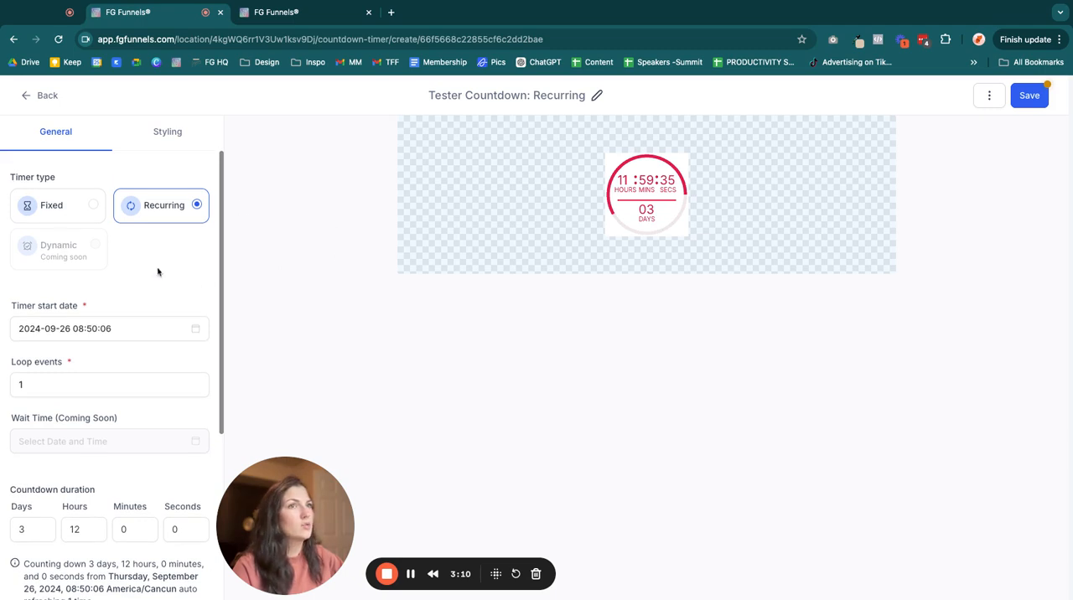
{"action": "scroll", "coordinate": [134, 323], "scroll_direction": "down", "scroll_amount": 3}
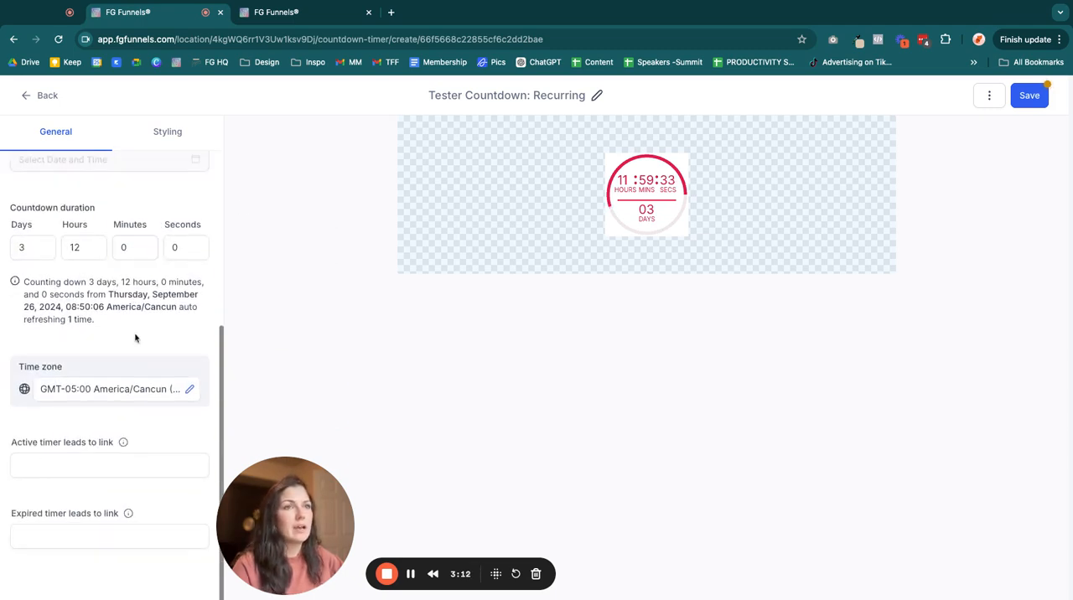
- Switch the timer type to Fixed to compare its settings, and return it to Recurring
{"action": "scroll", "coordinate": [134, 277], "scroll_direction": "up", "scroll_amount": 4}
{"action": "left_click", "coordinate": [72, 213]}
{"action": "scroll", "coordinate": [100, 269], "scroll_direction": "down", "scroll_amount": 1}
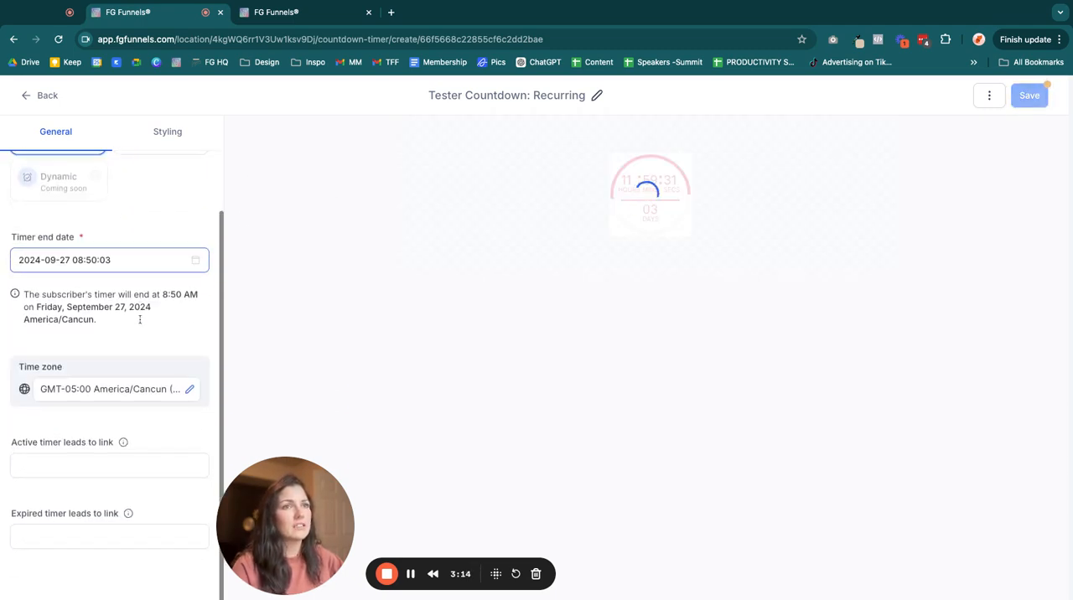
{"action": "scroll", "coordinate": [112, 485], "scroll_direction": "up", "scroll_amount": 1}
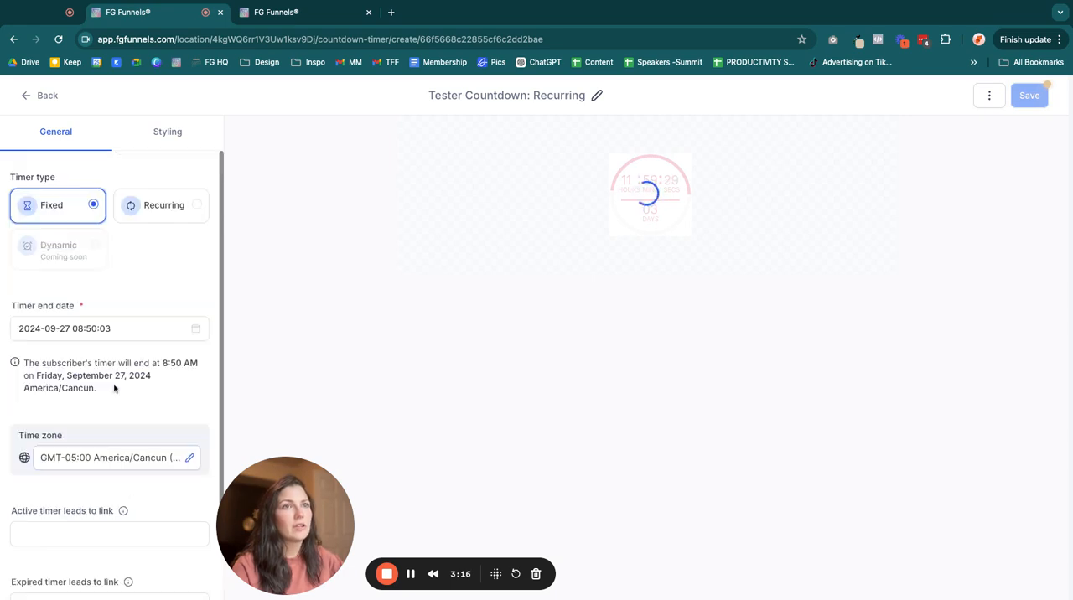
{"action": "left_click", "coordinate": [168, 209]}
- Examine the link fields for the active and the expired timer below the time zone
{"action": "scroll", "coordinate": [36, 263], "scroll_direction": "down", "scroll_amount": 2}
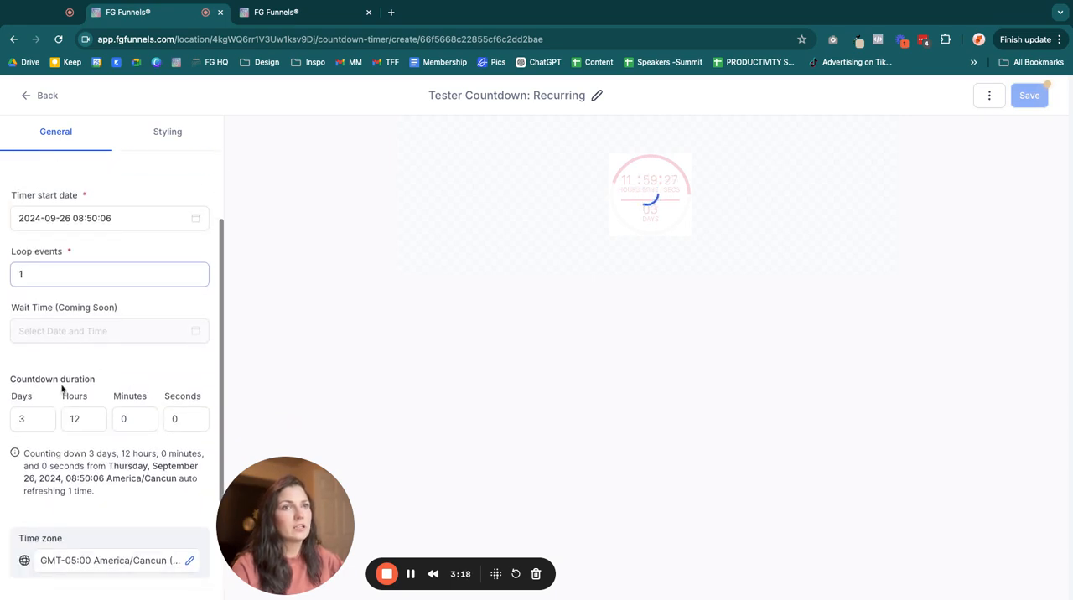
{"action": "scroll", "coordinate": [101, 406], "scroll_direction": "down", "scroll_amount": 3}
{"action": "scroll", "coordinate": [101, 407], "scroll_direction": "down", "scroll_amount": 1}
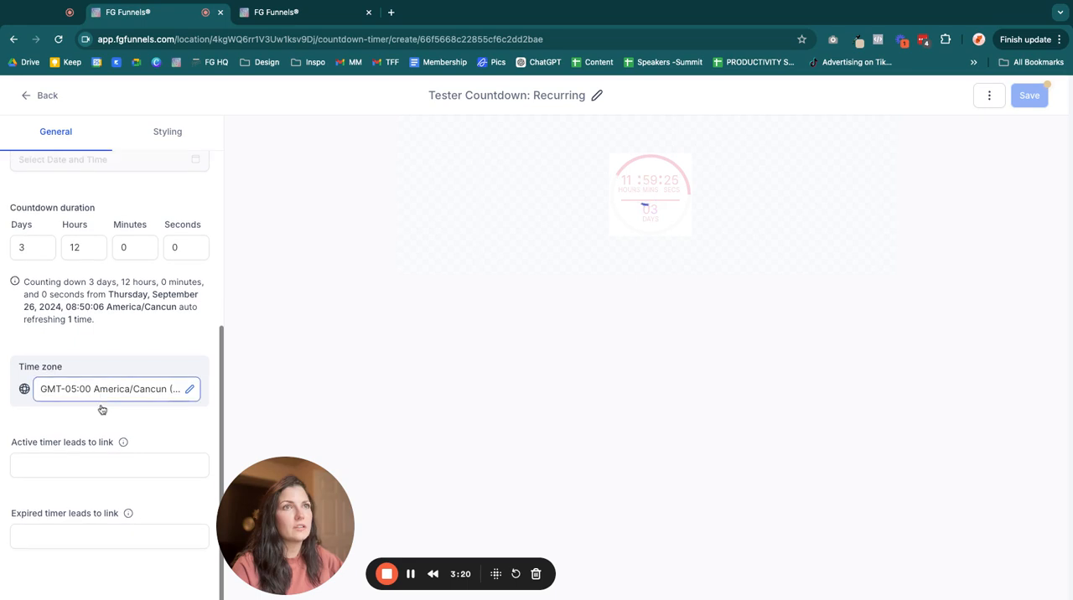
{"action": "left_click", "coordinate": [100, 463]}
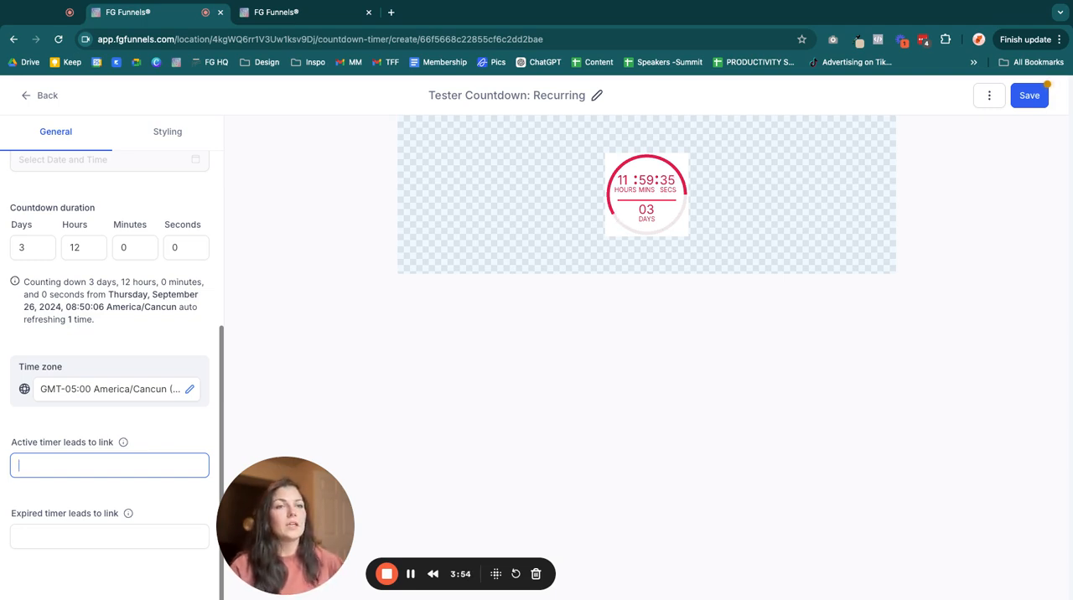
{"action": "left_click", "coordinate": [103, 534]}
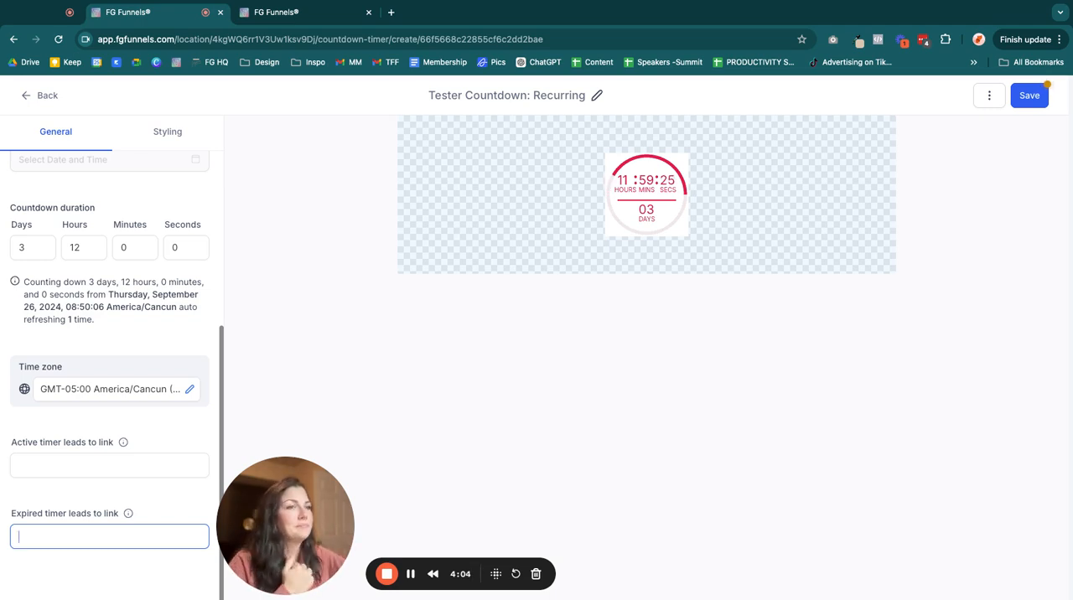
- Change the counter font in the timer's typography styling to Helvetica
{"action": "left_click", "coordinate": [160, 132]}
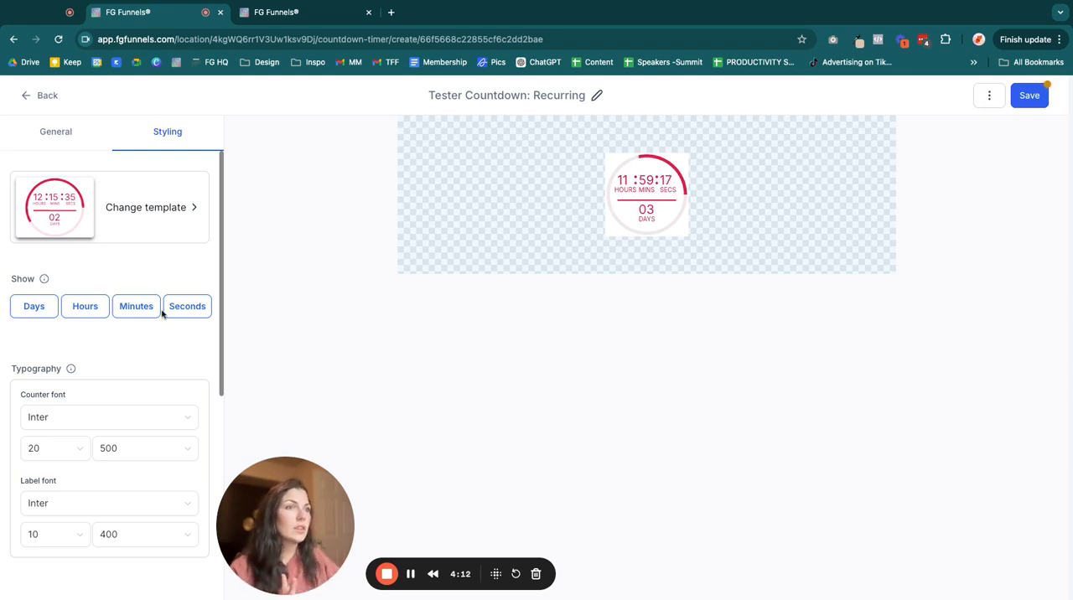
{"action": "scroll", "coordinate": [135, 360], "scroll_direction": "down", "scroll_amount": 2}
{"action": "left_click", "coordinate": [118, 344]}
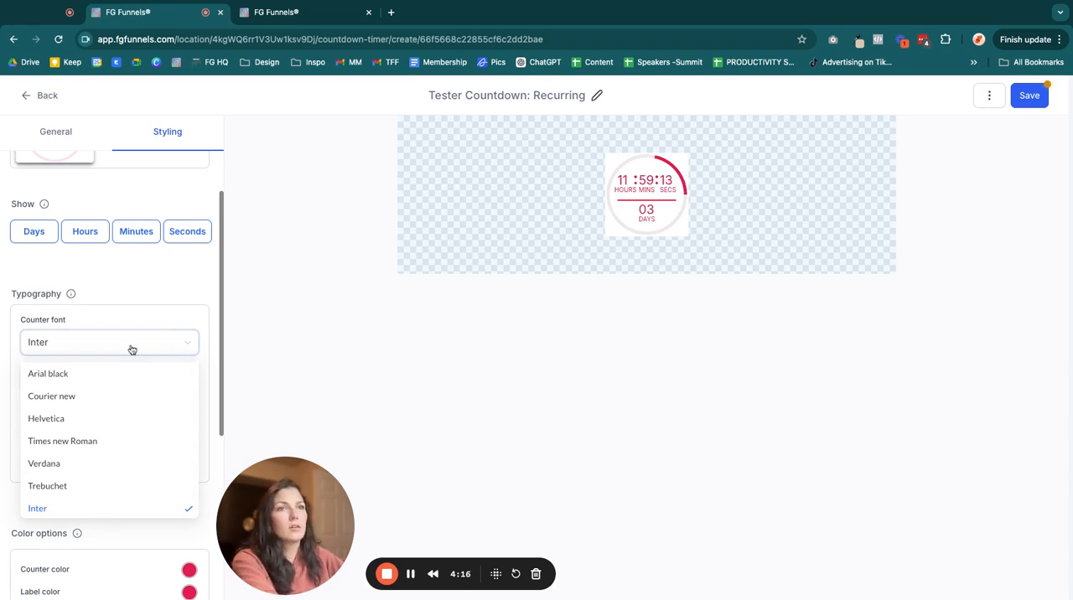
{"action": "scroll", "coordinate": [93, 472], "scroll_direction": "up", "scroll_amount": 2}
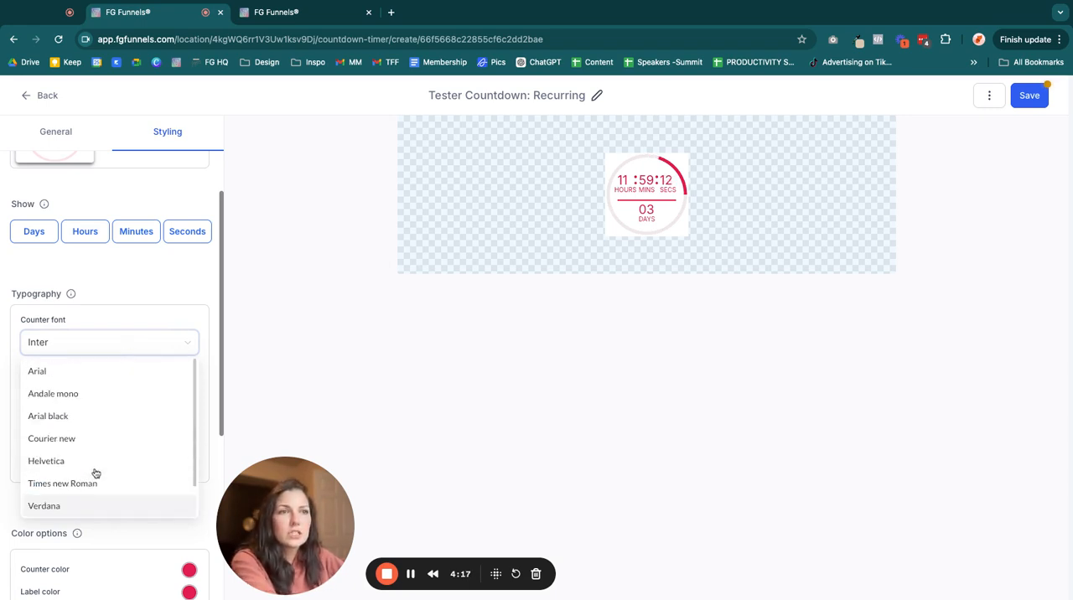
{"action": "left_click", "coordinate": [44, 469]}
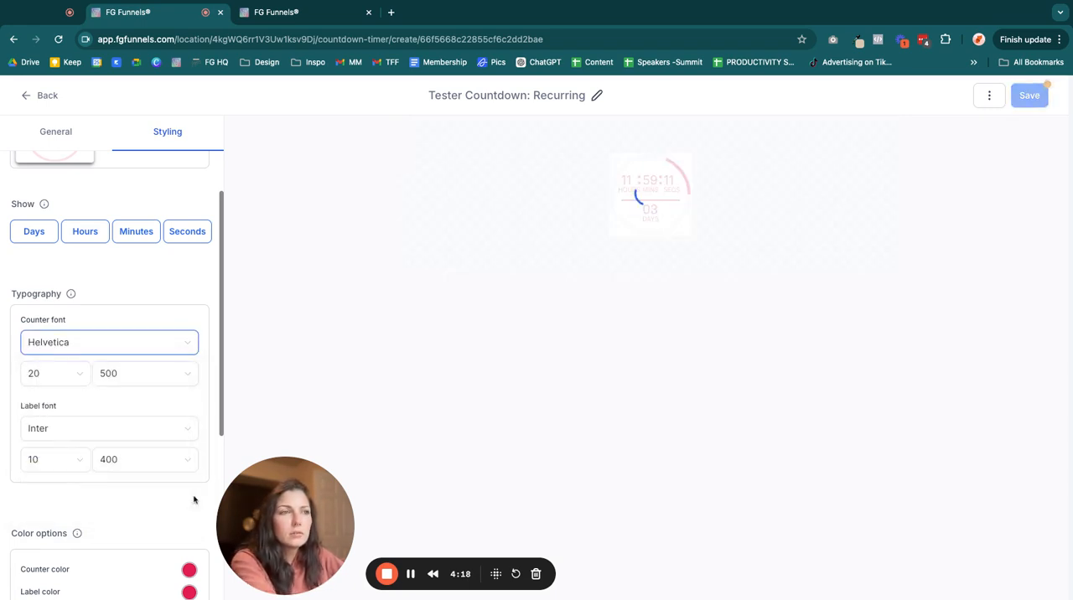
- Change the counter font to Courier new and set its size to 24
{"action": "left_click", "coordinate": [96, 342]}
{"action": "left_click", "coordinate": [65, 439]}
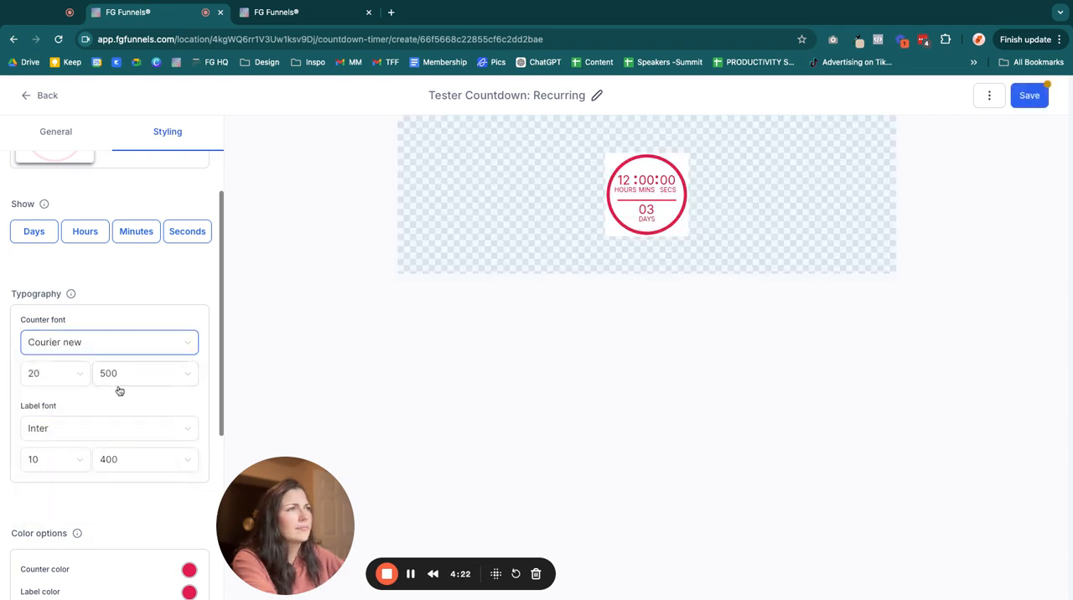
{"action": "left_click", "coordinate": [50, 374]}
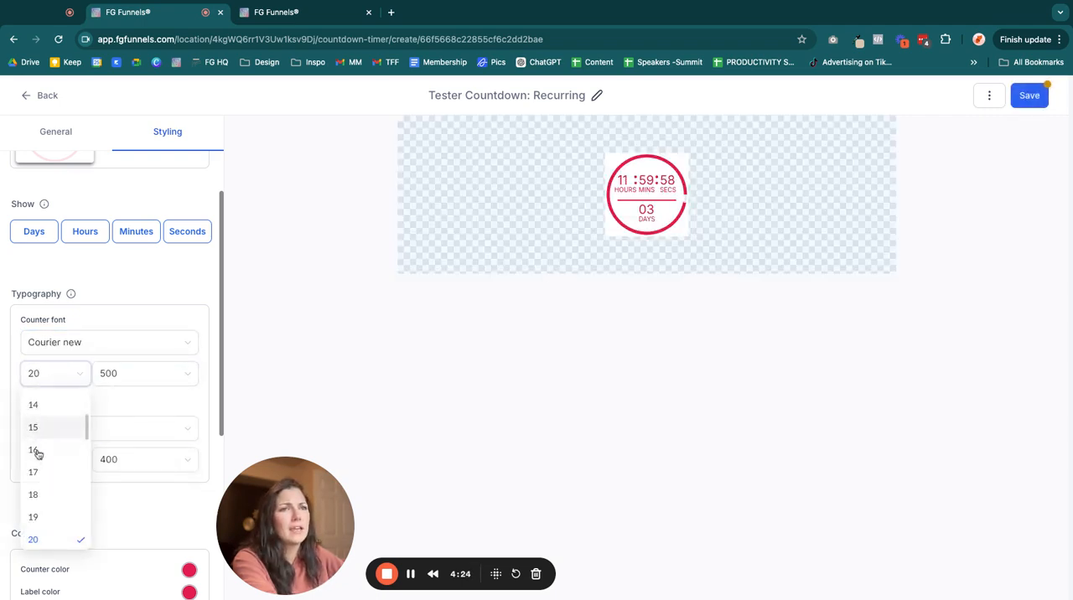
{"action": "left_click", "coordinate": [36, 473]}
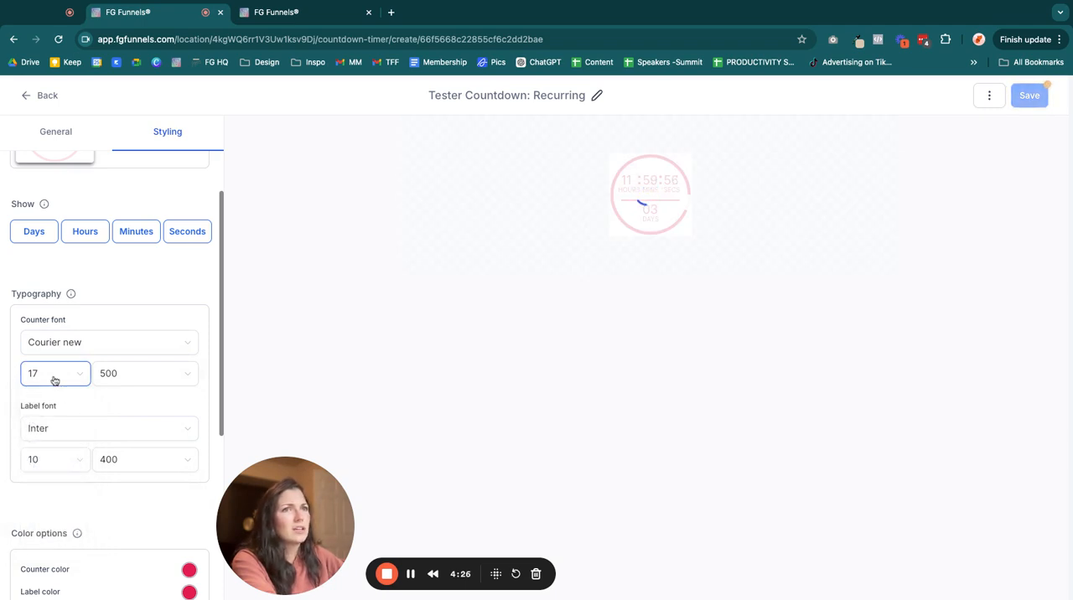
{"action": "left_click", "coordinate": [54, 380]}
{"action": "scroll", "coordinate": [53, 469], "scroll_direction": "down", "scroll_amount": 5}
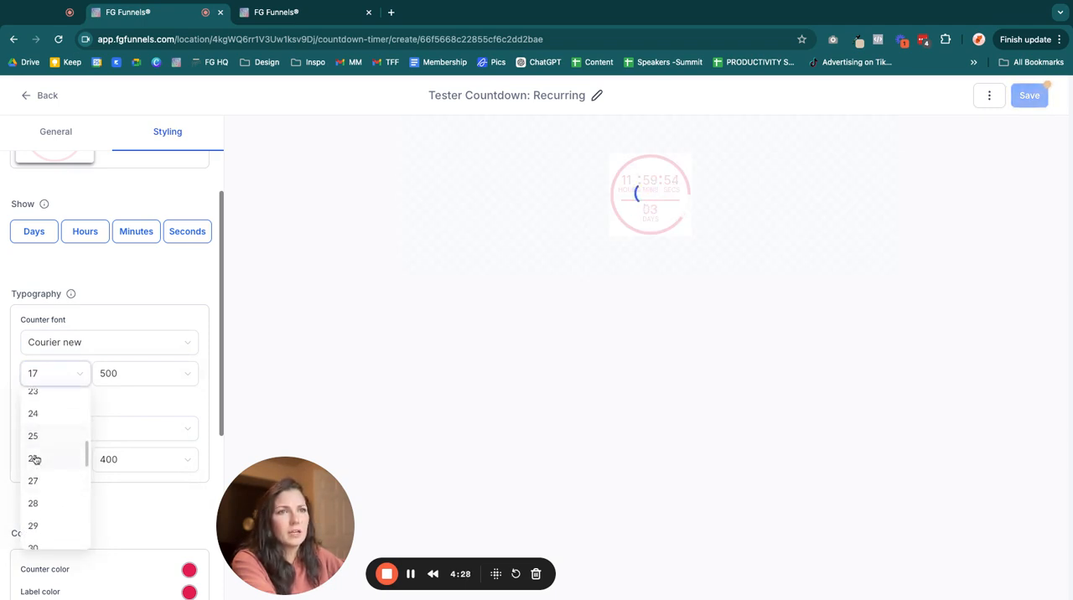
{"action": "left_click", "coordinate": [35, 415]}
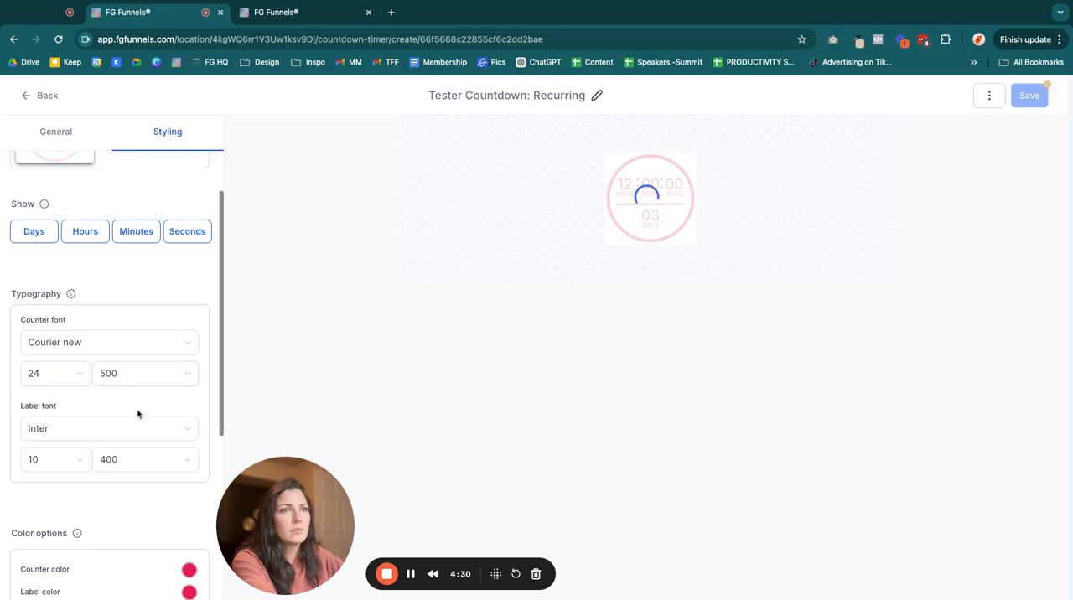
- Set the timer's counter color to purple and its label color to teal
{"action": "scroll", "coordinate": [138, 417], "scroll_direction": "down", "scroll_amount": 1}
{"action": "scroll", "coordinate": [103, 432], "scroll_direction": "down", "scroll_amount": 2}
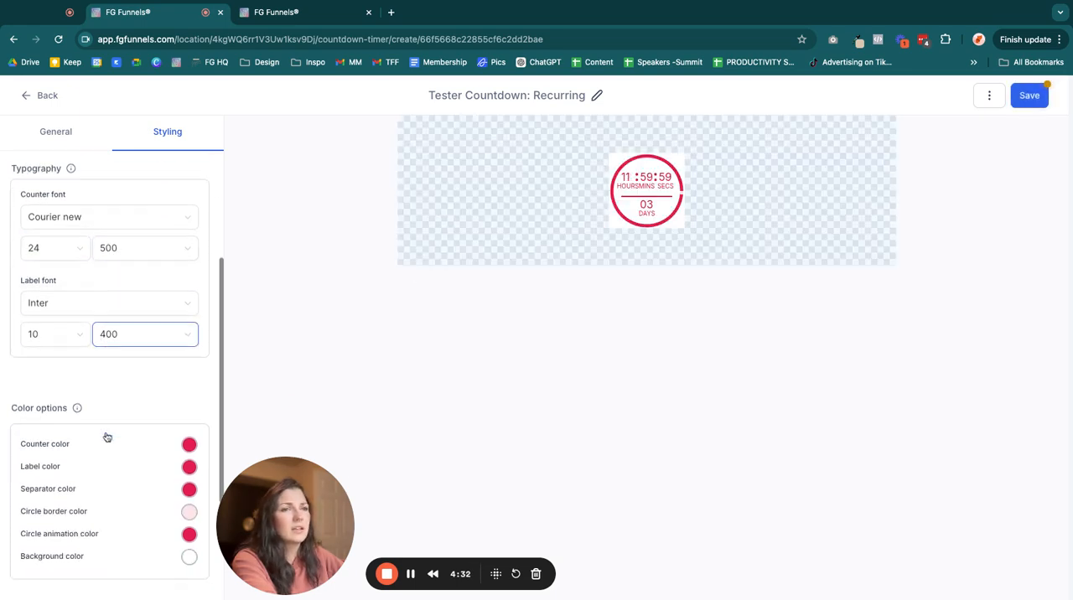
{"action": "scroll", "coordinate": [106, 436], "scroll_direction": "down", "scroll_amount": 3}
{"action": "left_click", "coordinate": [189, 326]}
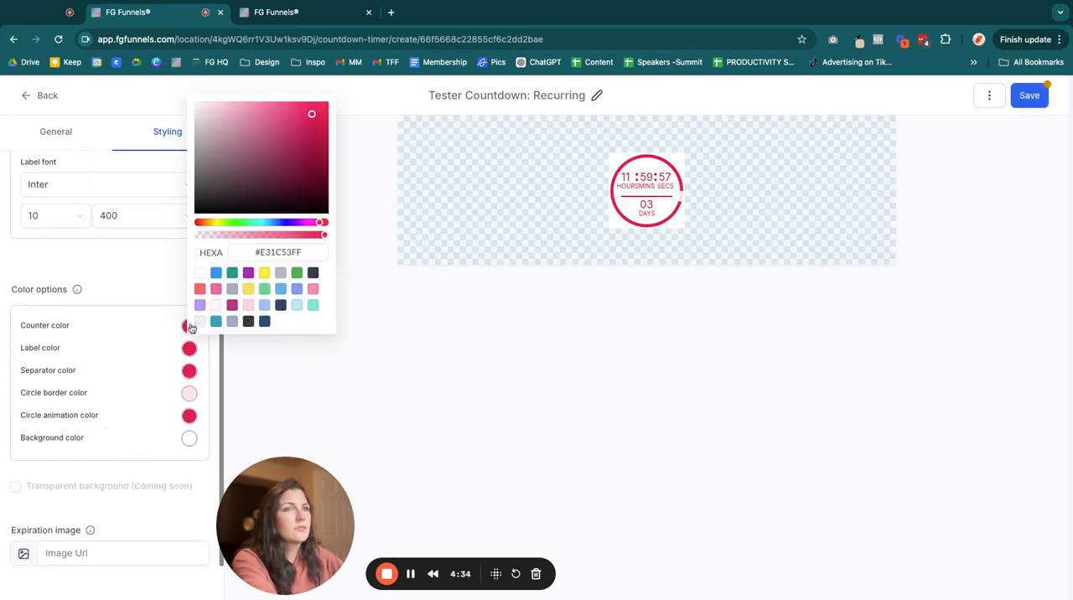
{"action": "left_click", "coordinate": [248, 273]}
{"action": "left_click", "coordinate": [151, 304]}
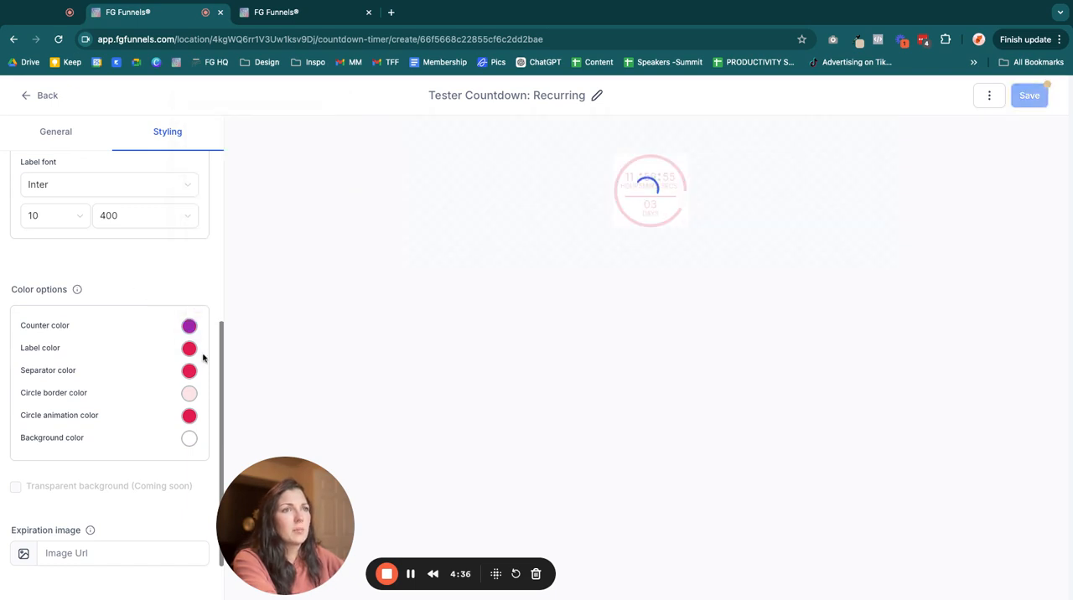
{"action": "left_click", "coordinate": [193, 353]}
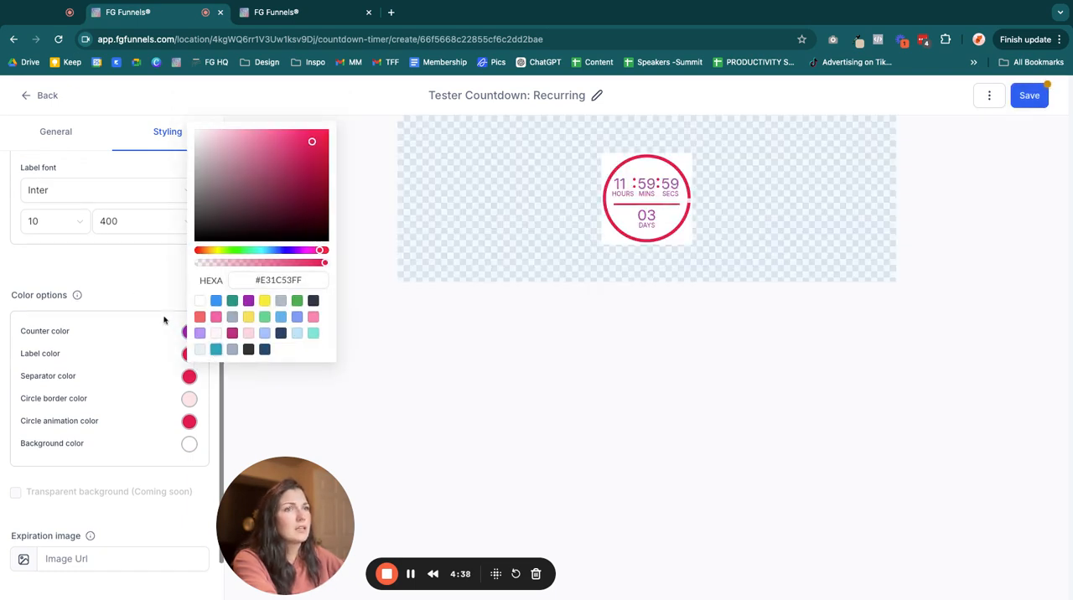
{"action": "left_click", "coordinate": [160, 310]}
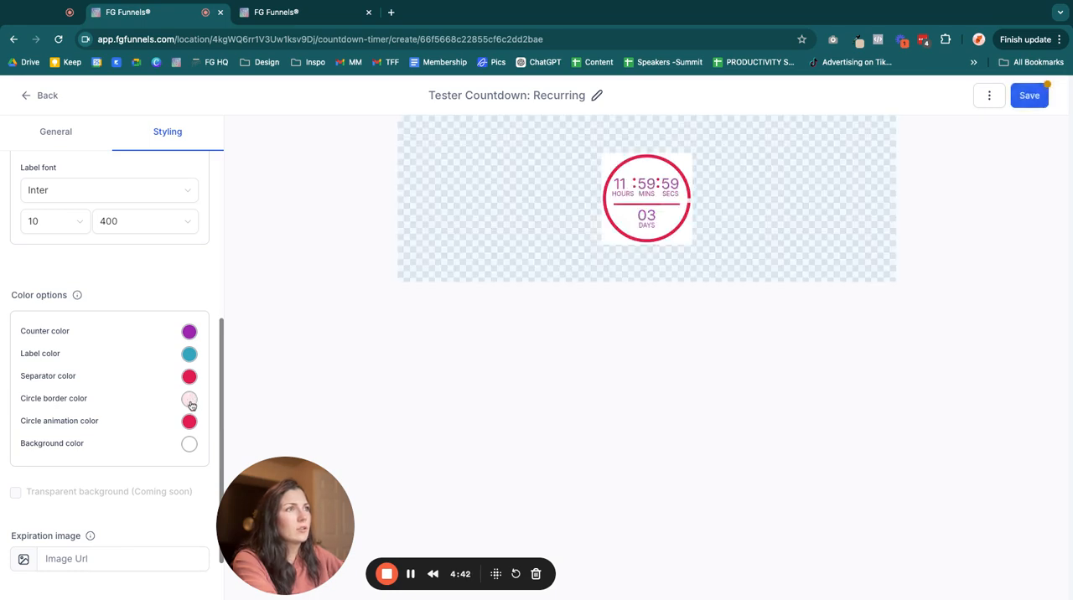
- Lower the background color's opacity to fully transparent, #FFFFFF00
{"action": "left_click", "coordinate": [189, 359]}
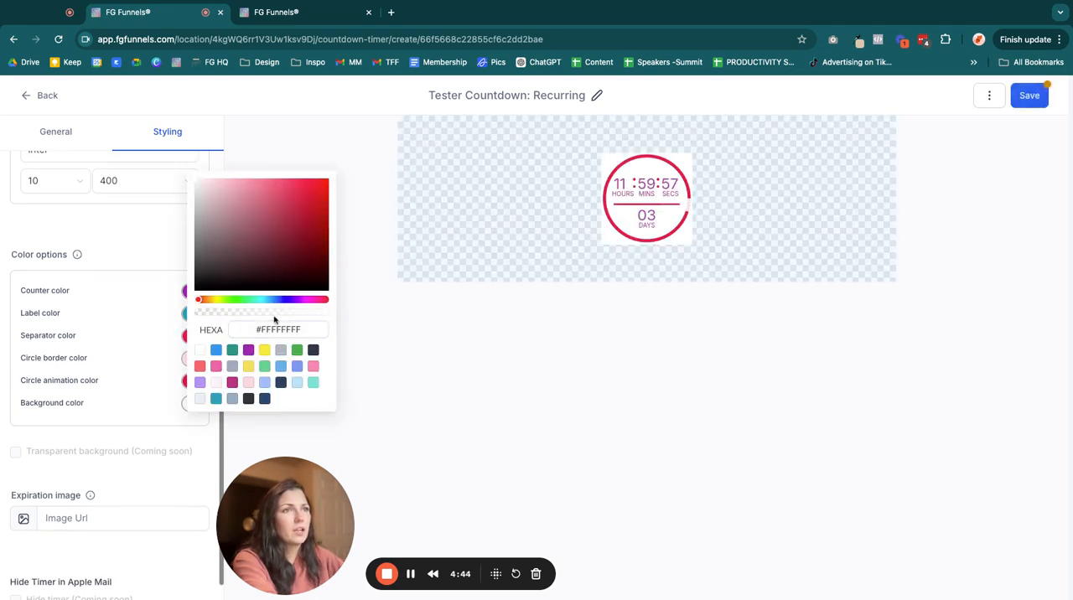
{"action": "left_click_drag", "start_coordinate": [319, 316], "coordinate": [194, 317]}
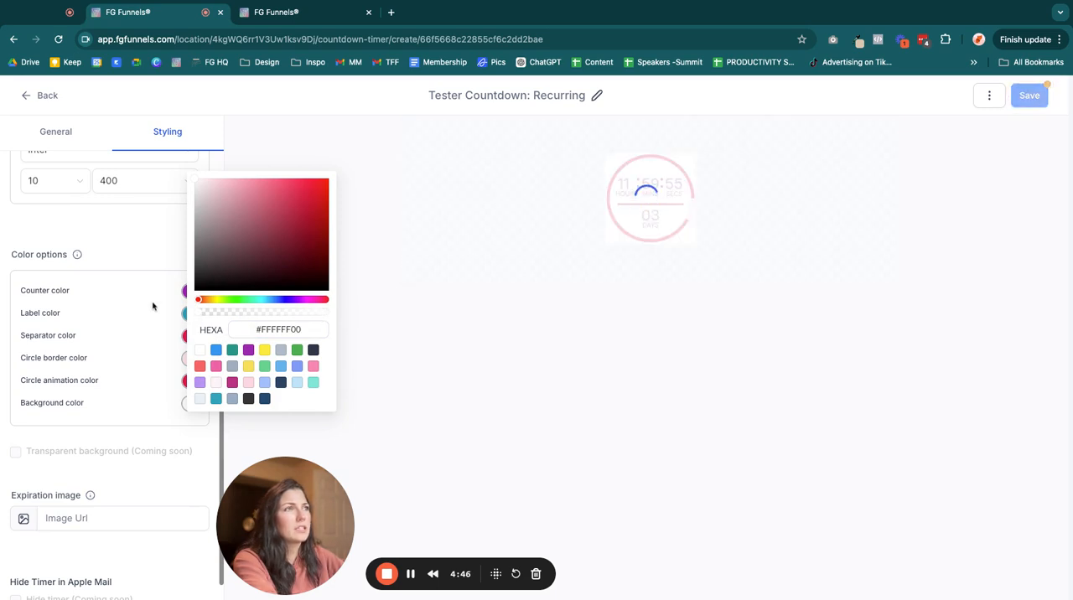
{"action": "left_click", "coordinate": [154, 259]}
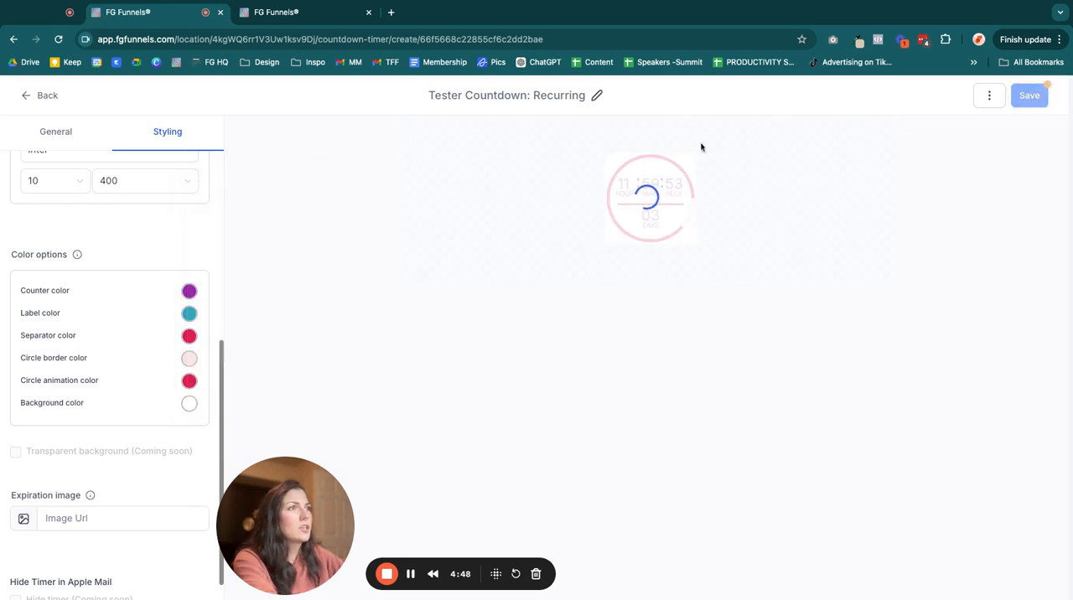
- Open the image selection for the expiration image, leave it without choosing an image, and save the timer
{"action": "scroll", "coordinate": [172, 462], "scroll_direction": "down", "scroll_amount": 1}
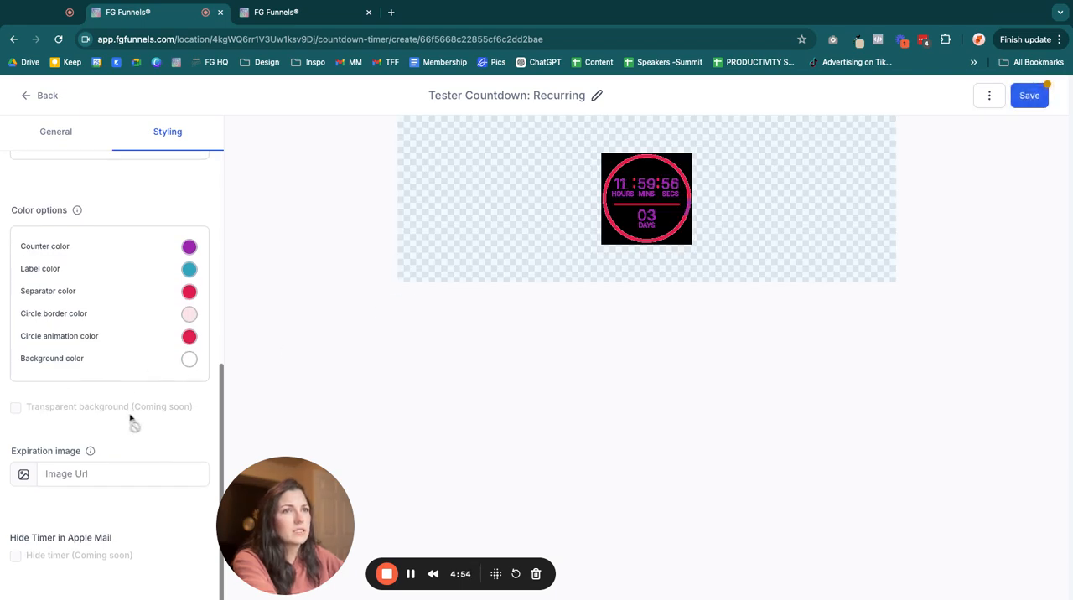
{"action": "scroll", "coordinate": [67, 440], "scroll_direction": "up", "scroll_amount": 1}
{"action": "scroll", "coordinate": [74, 453], "scroll_direction": "down", "scroll_amount": 1}
{"action": "left_click", "coordinate": [65, 472]}
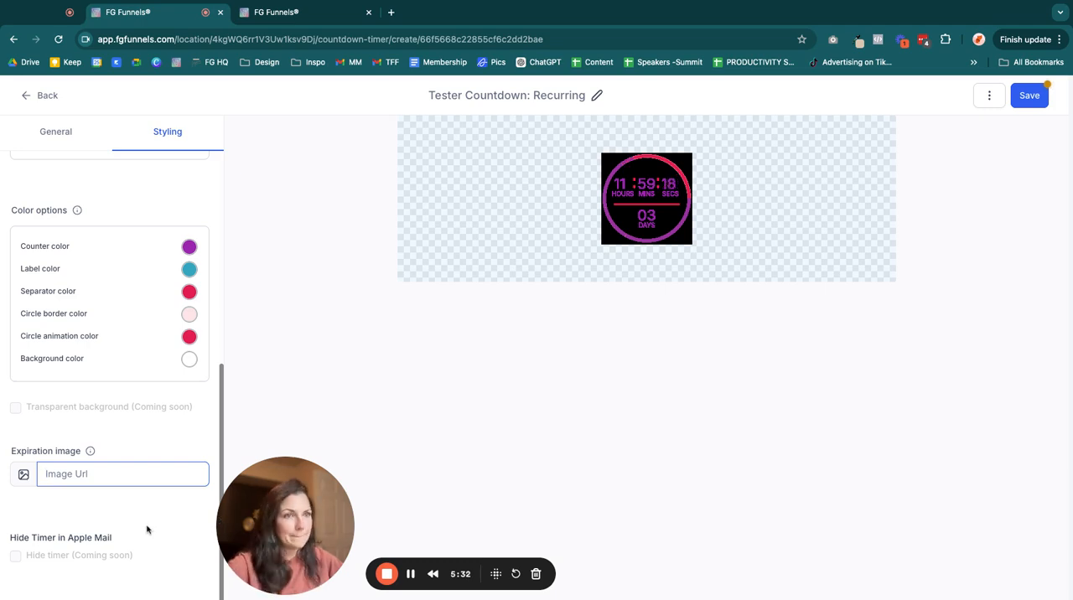
{"action": "left_click", "coordinate": [23, 475]}
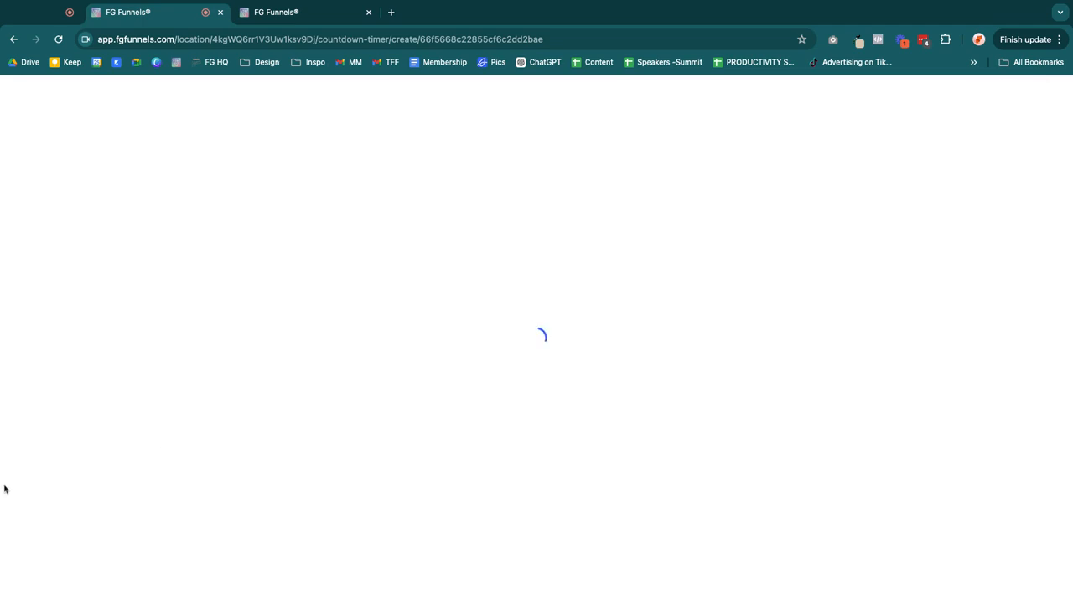
{"action": "left_click", "coordinate": [29, 97]}
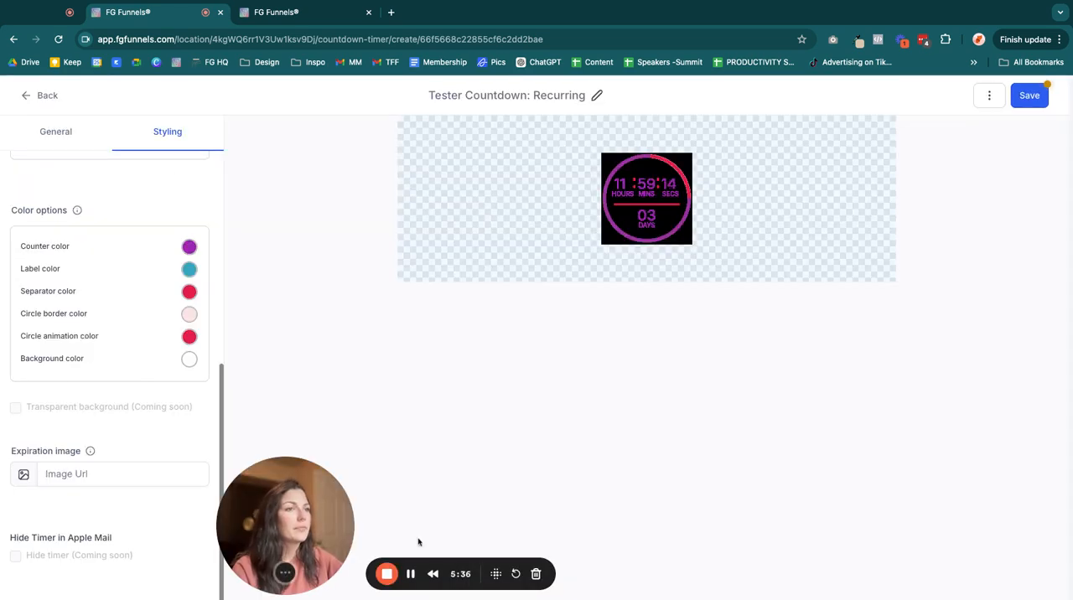
{"action": "left_click", "coordinate": [1017, 99]}
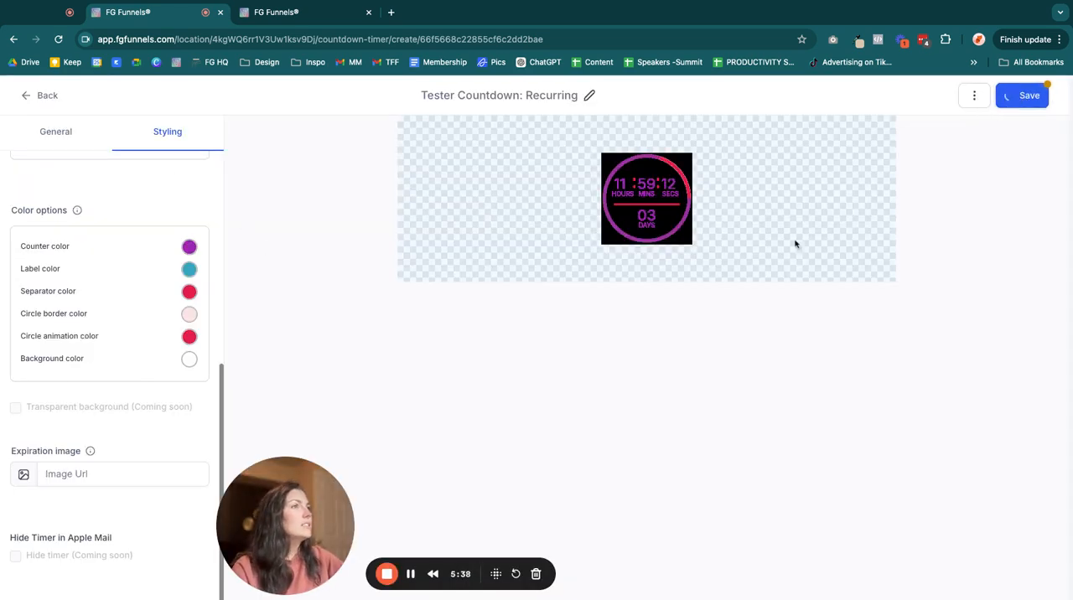
- Restore the timer's background color to solid white and save the timer
{"action": "left_click", "coordinate": [195, 366]}
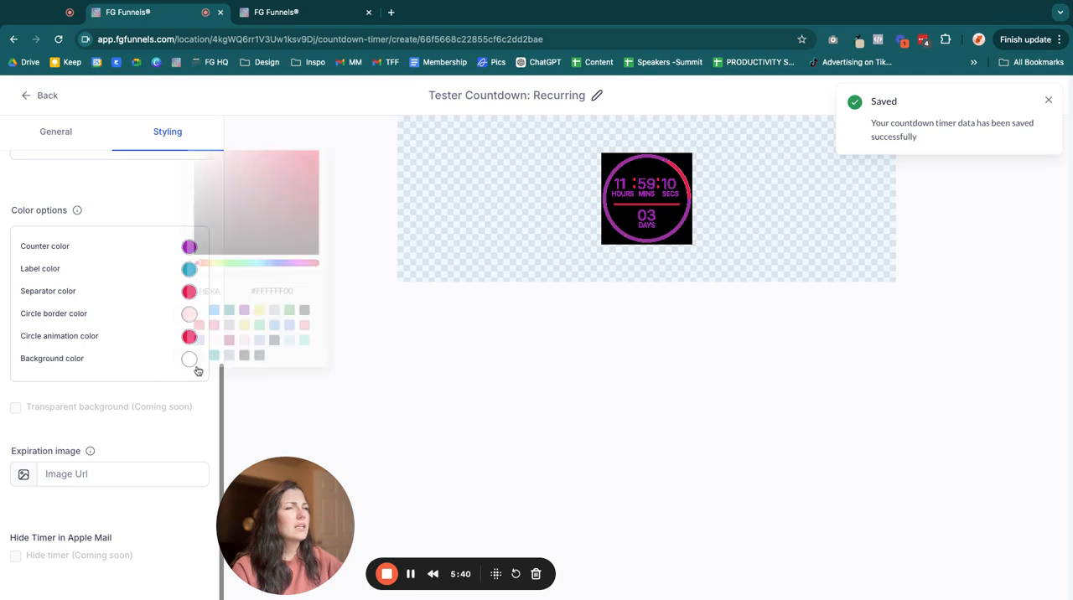
{"action": "triple_click", "coordinate": [294, 289]}
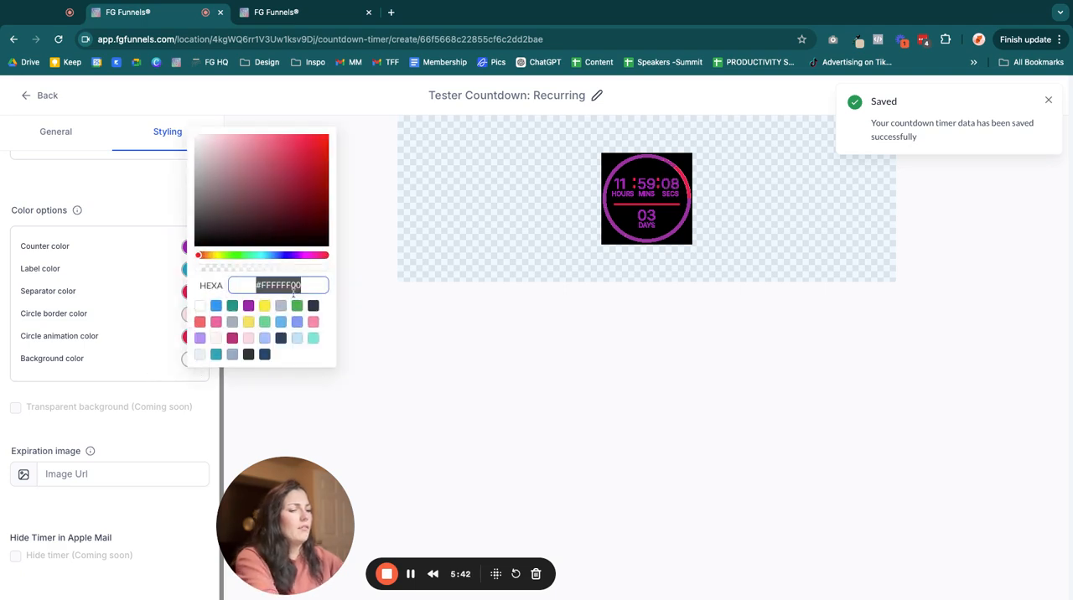
{"action": "type", "text": "#f"}
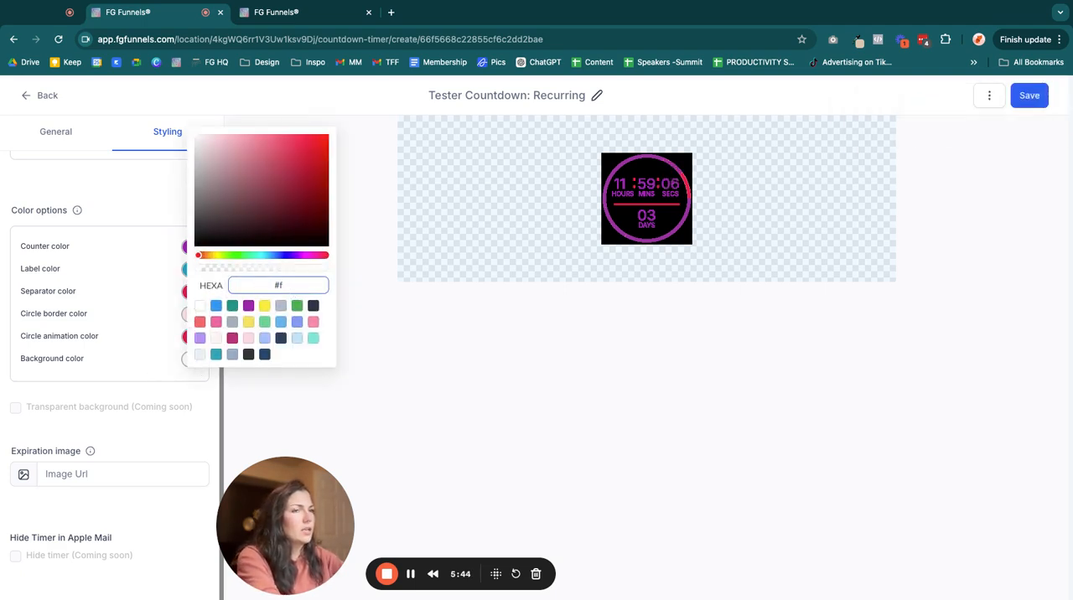
{"action": "left_click", "coordinate": [202, 308]}
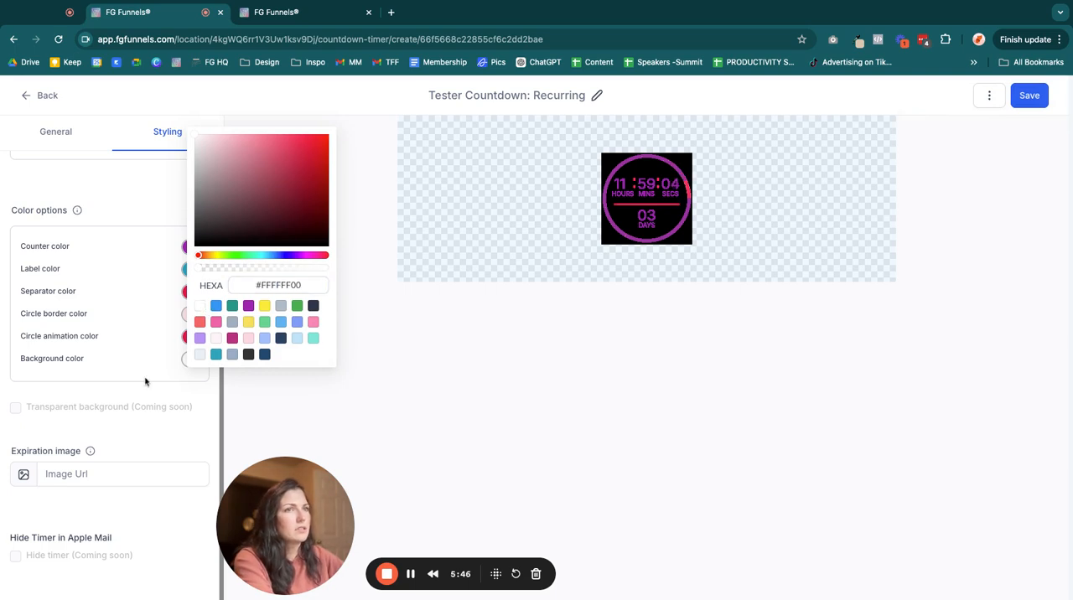
{"action": "left_click", "coordinate": [145, 380]}
{"action": "left_click", "coordinate": [1027, 94]}
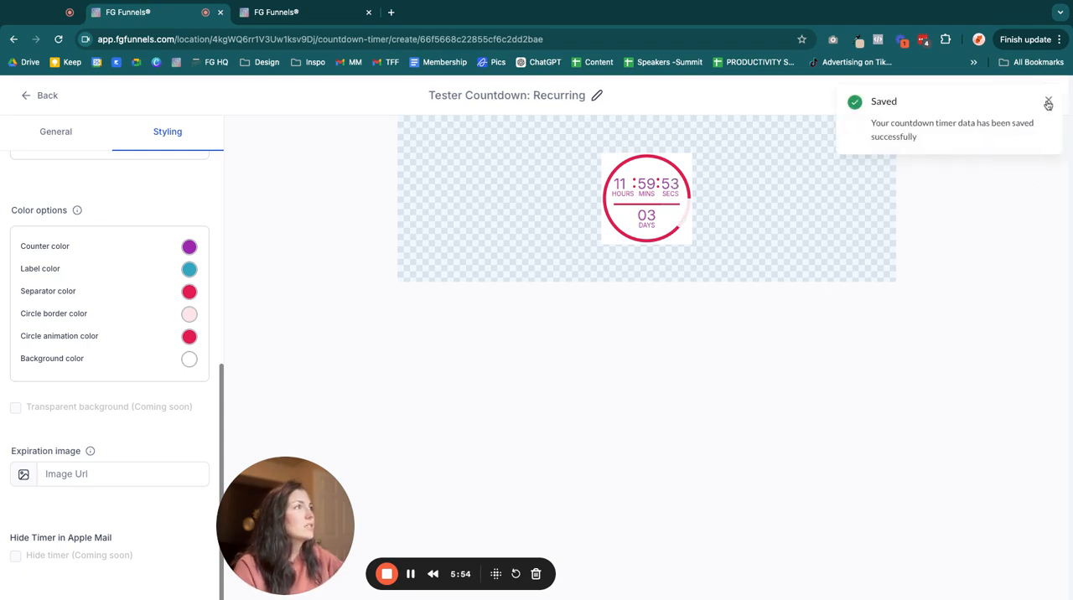
- Try to copy the countdown timer redirection link
{"action": "left_click", "coordinate": [989, 97]}
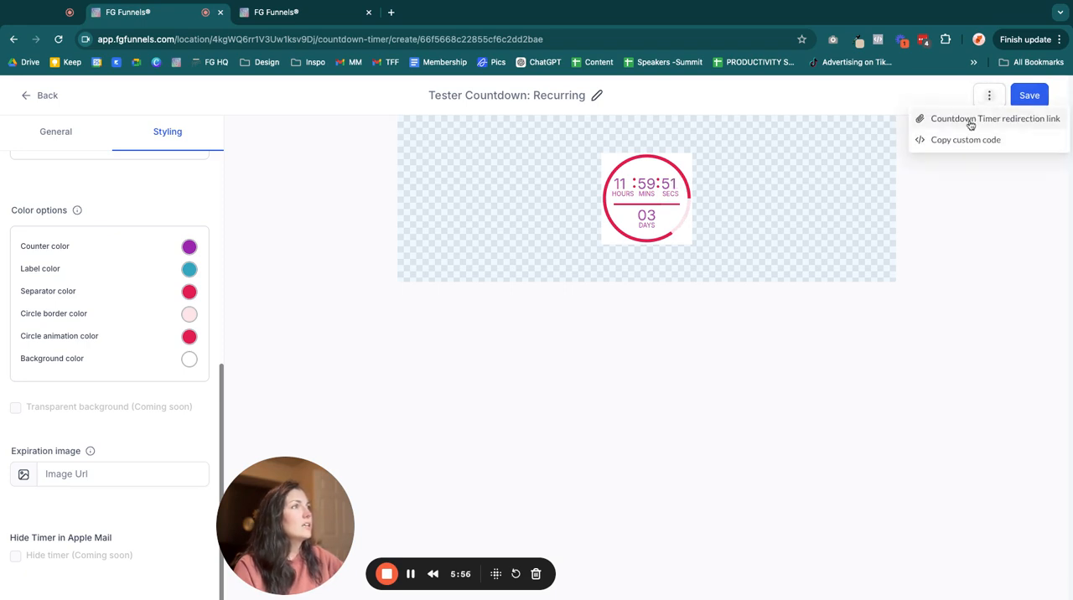
{"action": "left_click", "coordinate": [969, 124]}
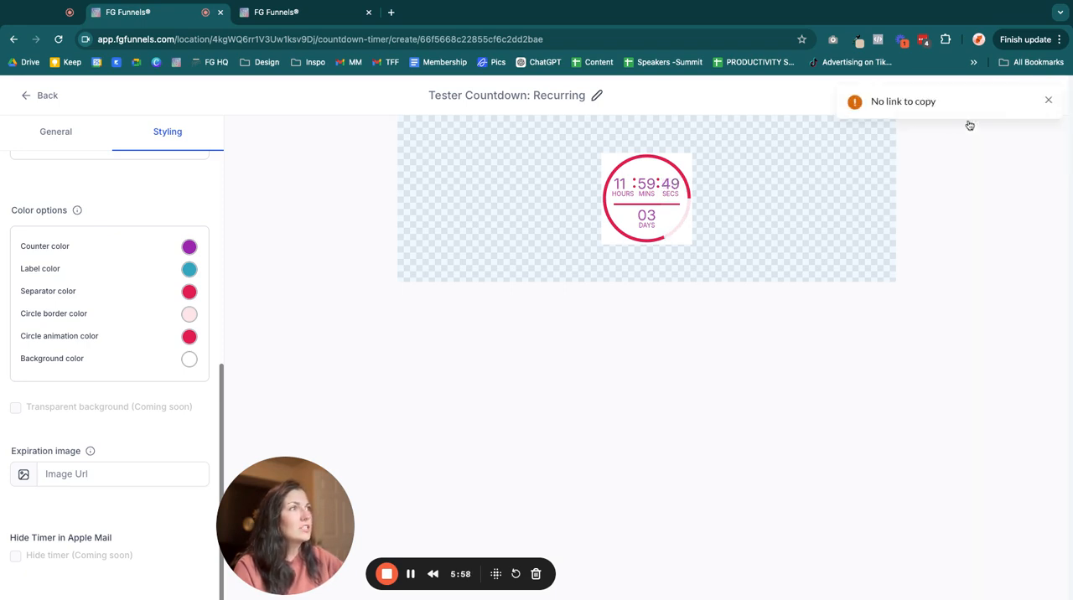
{"action": "left_click", "coordinate": [1048, 102]}
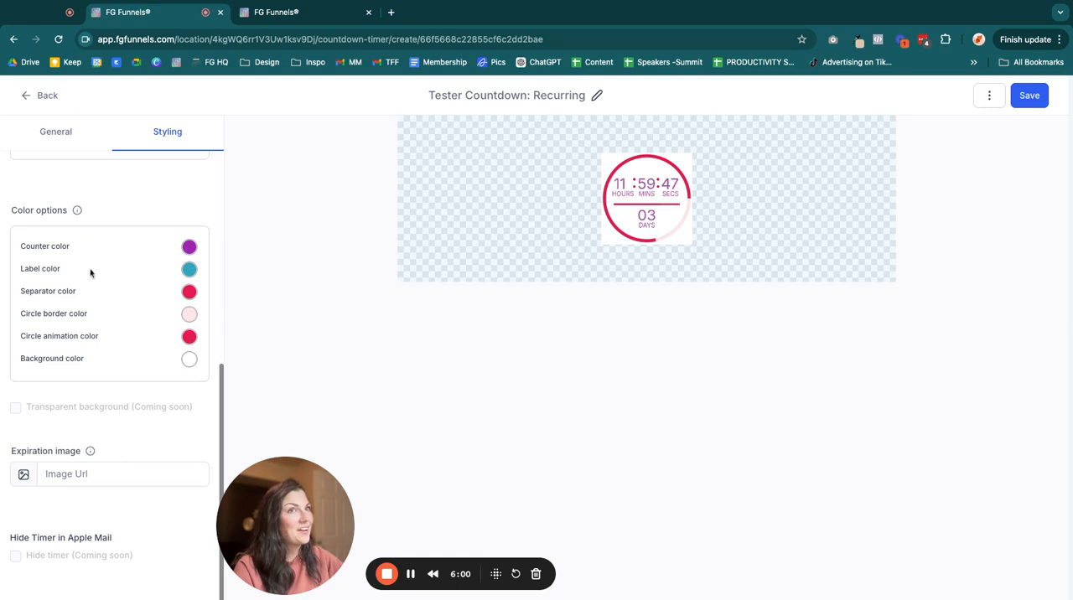
{"action": "left_click", "coordinate": [56, 136]}
{"action": "scroll", "coordinate": [121, 579], "scroll_direction": "down", "scroll_amount": 5}
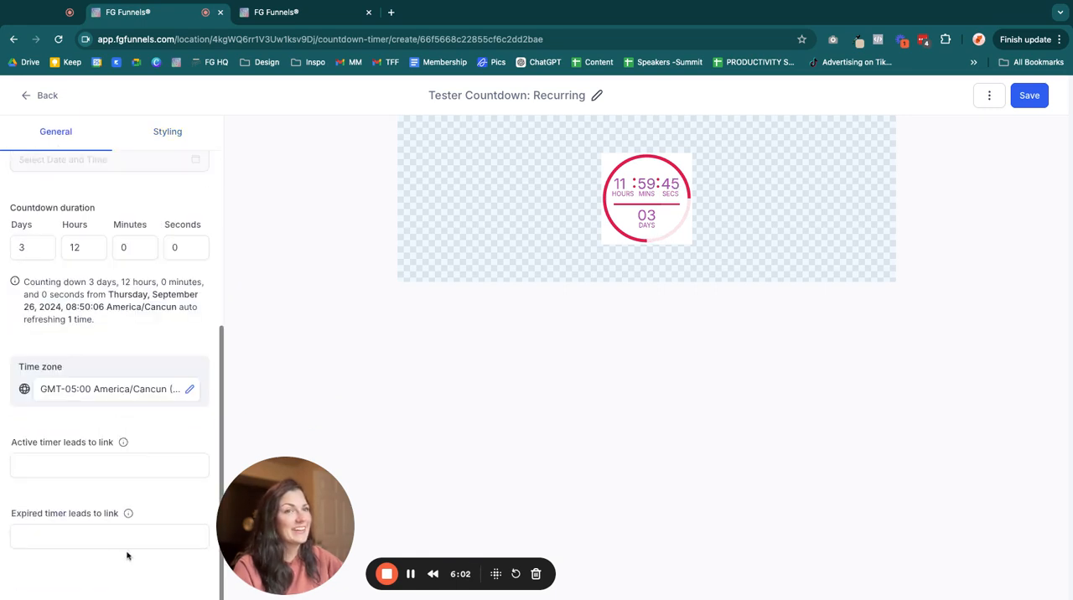
{"action": "left_click", "coordinate": [58, 528]}
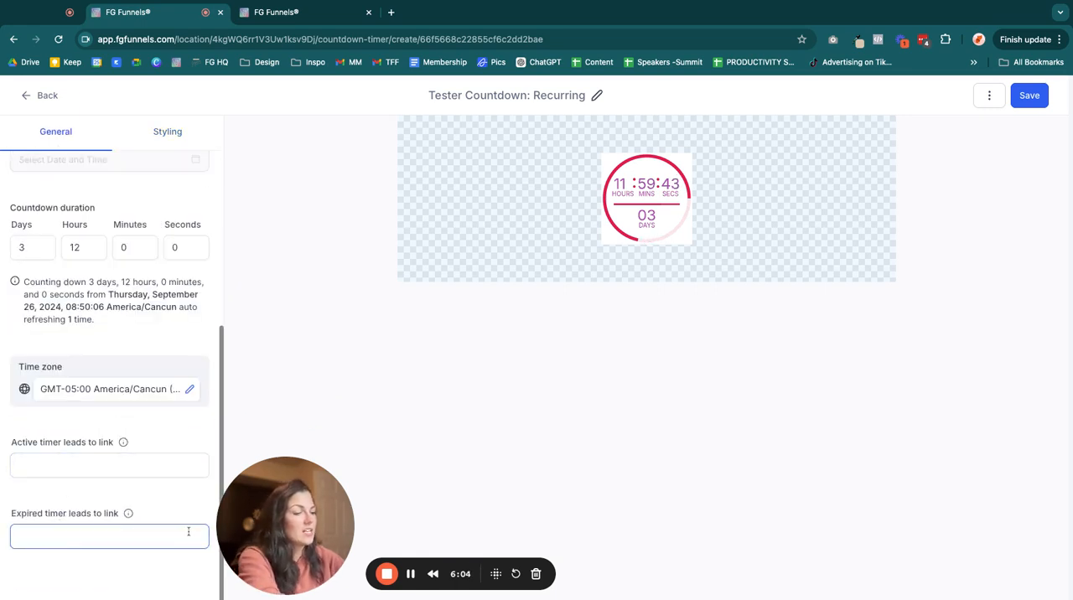
{"action": "type", "text": "https://thefunnelflippers"}
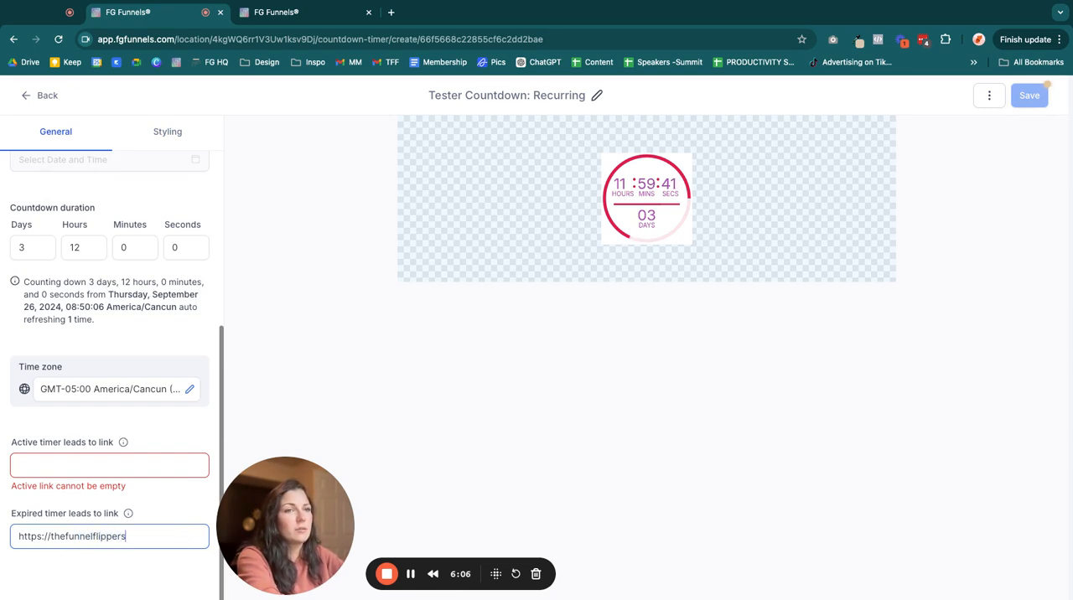
{"action": "type", "text": ".co"}
{"action": "key", "text": "BackSpace"}
{"action": "key", "text": "BackSpace"}
{"action": "type", "text": ".com"}
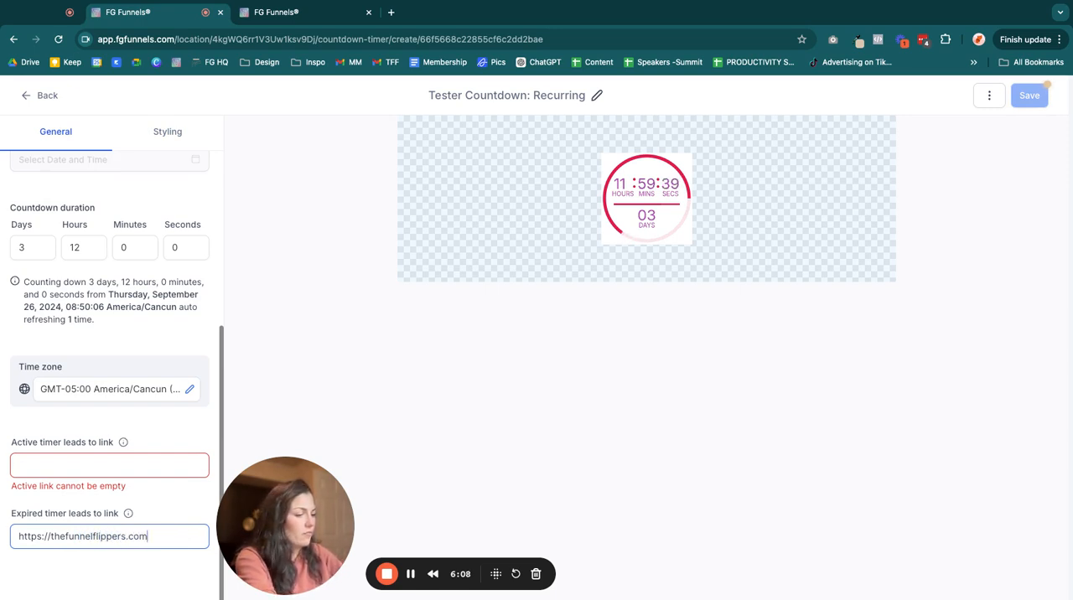
{"action": "type", "text": "/contact"}
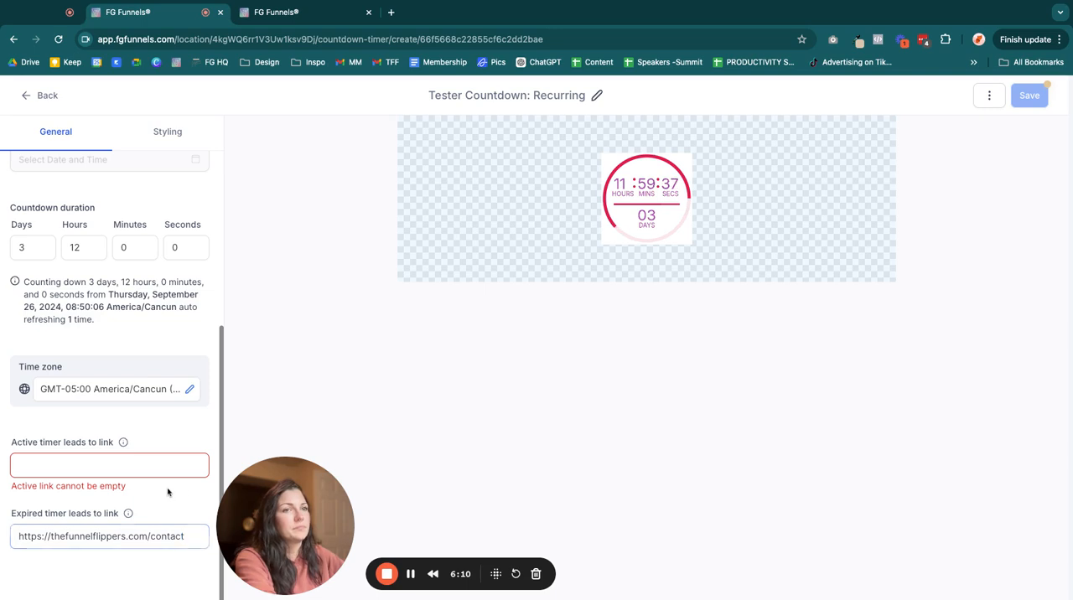
{"action": "key", "text": "ctrl+a"}
{"action": "key", "text": "ctrl+c"}
{"action": "left_click", "coordinate": [124, 466]}
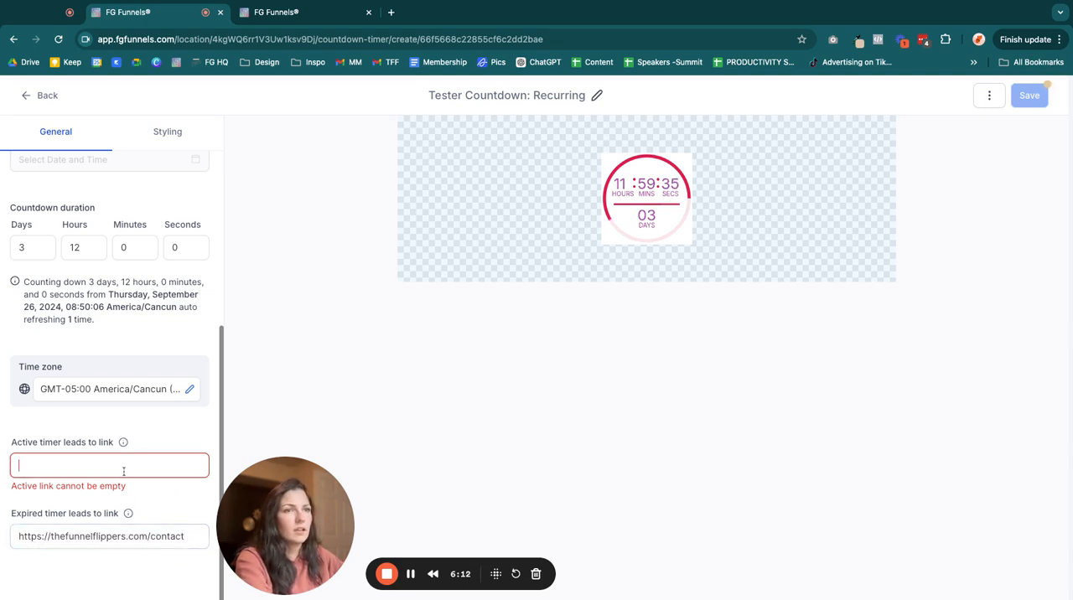
{"action": "key", "text": "ctrl+v"}
{"action": "left_click_drag", "start_coordinate": [153, 465], "coordinate": [211, 469]}
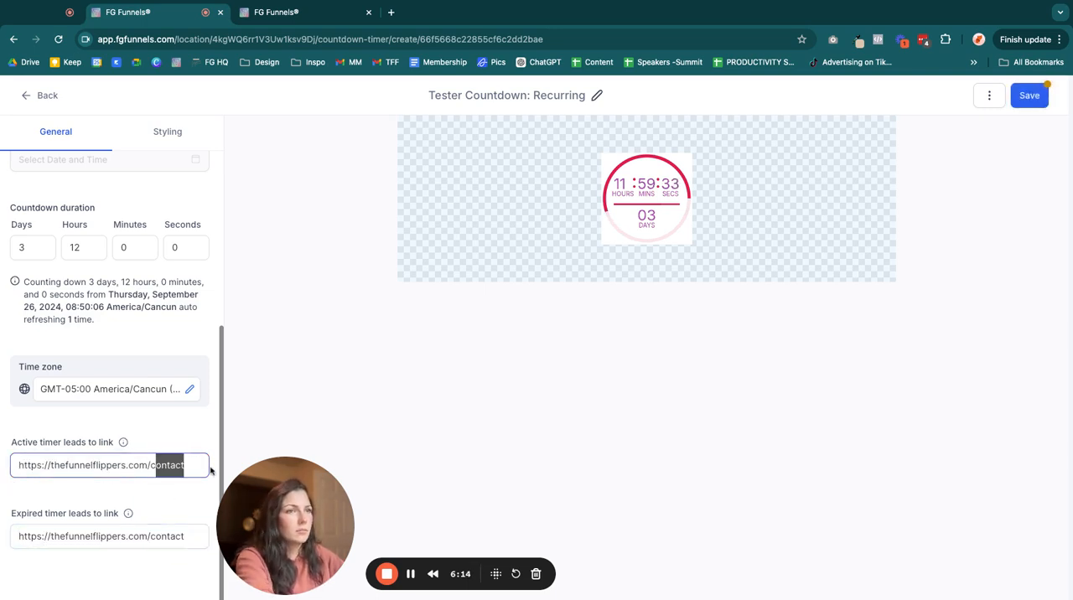
{"action": "key", "text": "BackSpace"}
{"action": "type", "text": "hacking-highlevel"}
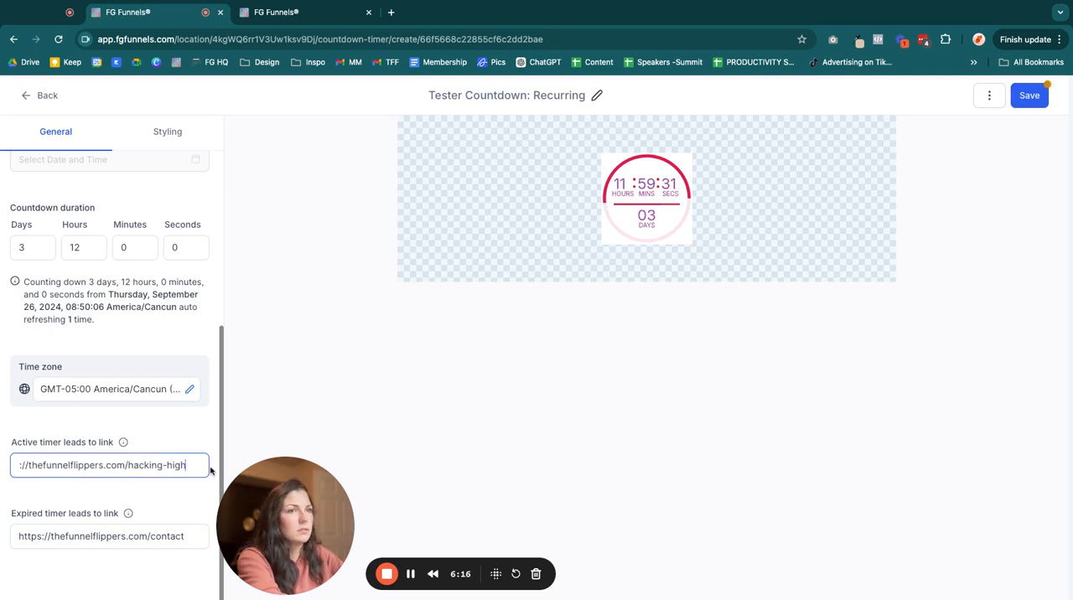
{"action": "left_click", "coordinate": [1043, 96]}
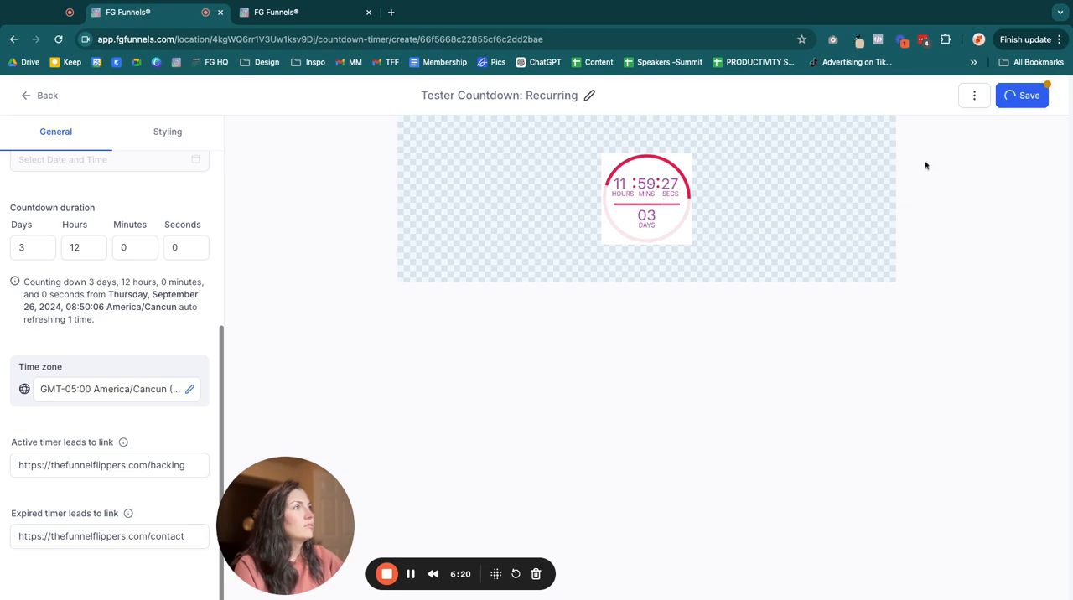
- Copy the countdown timer's redirection link and open it in a new browser tab
{"action": "left_click", "coordinate": [989, 96]}
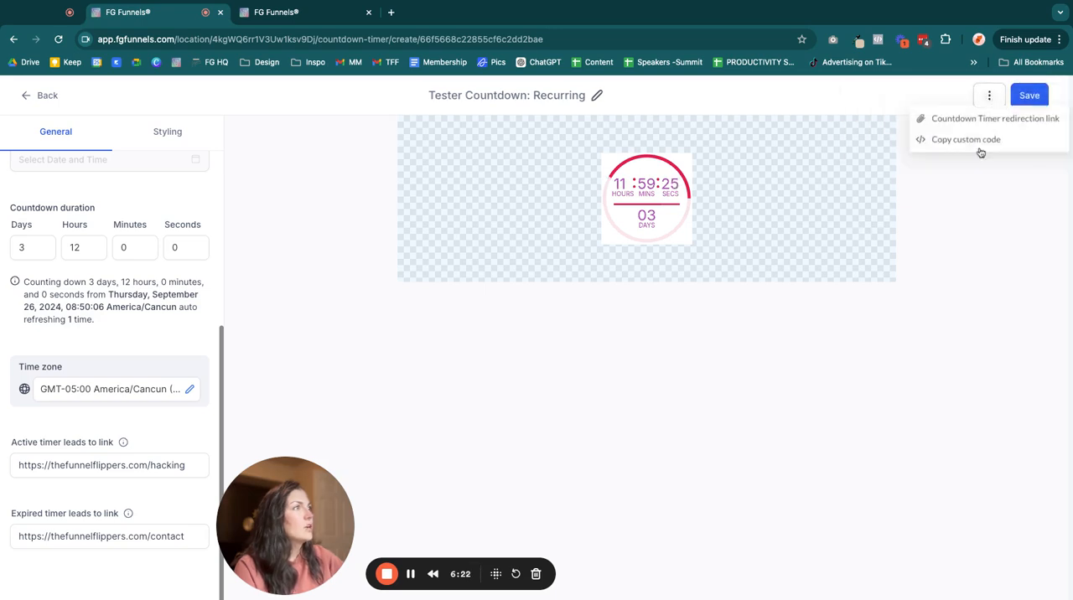
{"action": "left_click", "coordinate": [1024, 124]}
{"action": "left_click", "coordinate": [391, 13]}
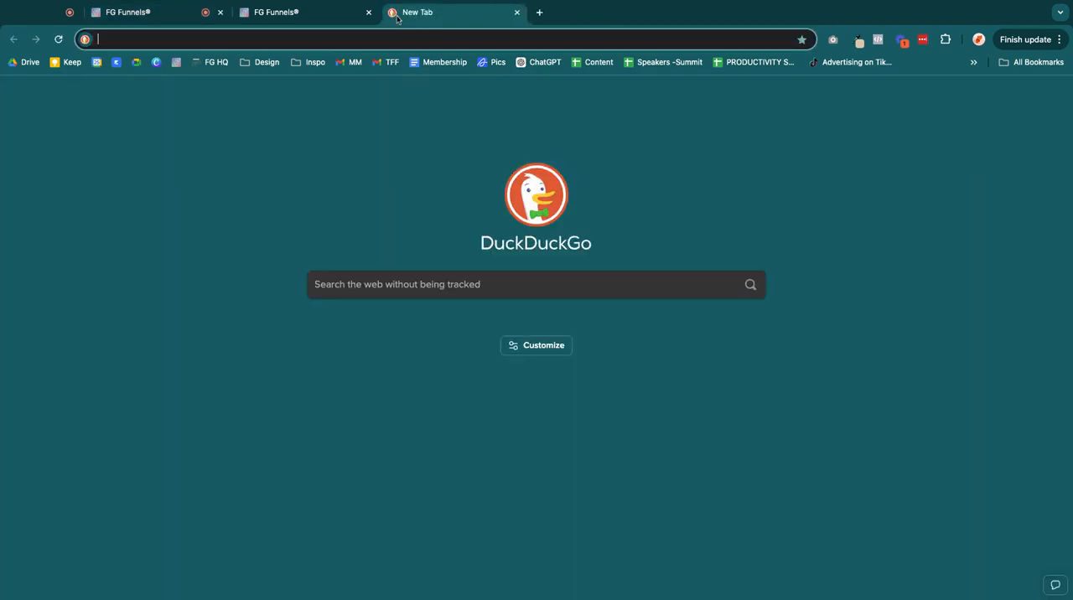
{"action": "key", "text": "super+v"}
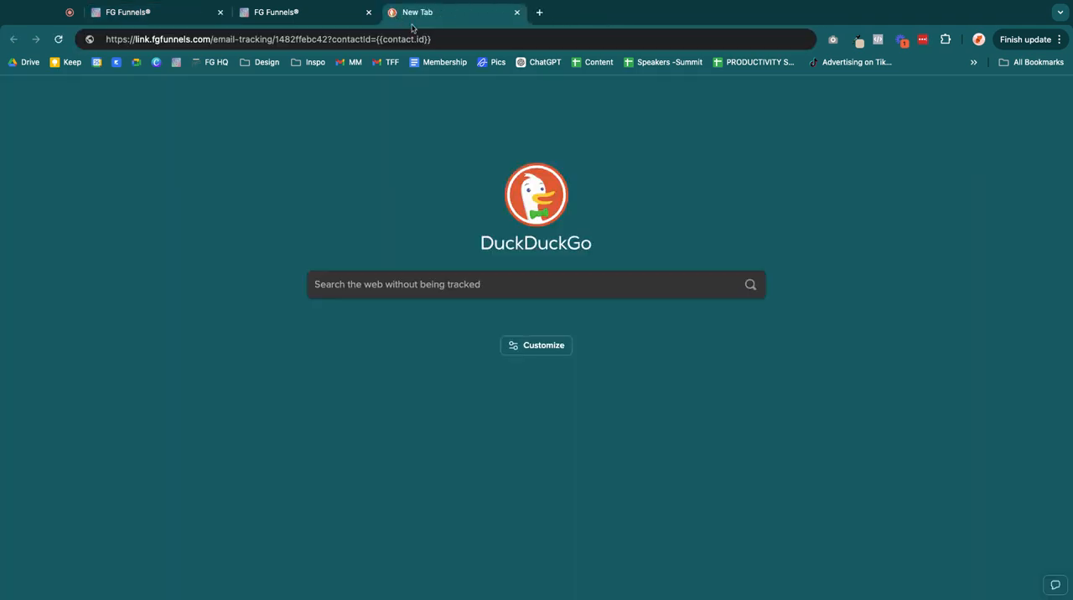
{"action": "key", "text": "Return"}
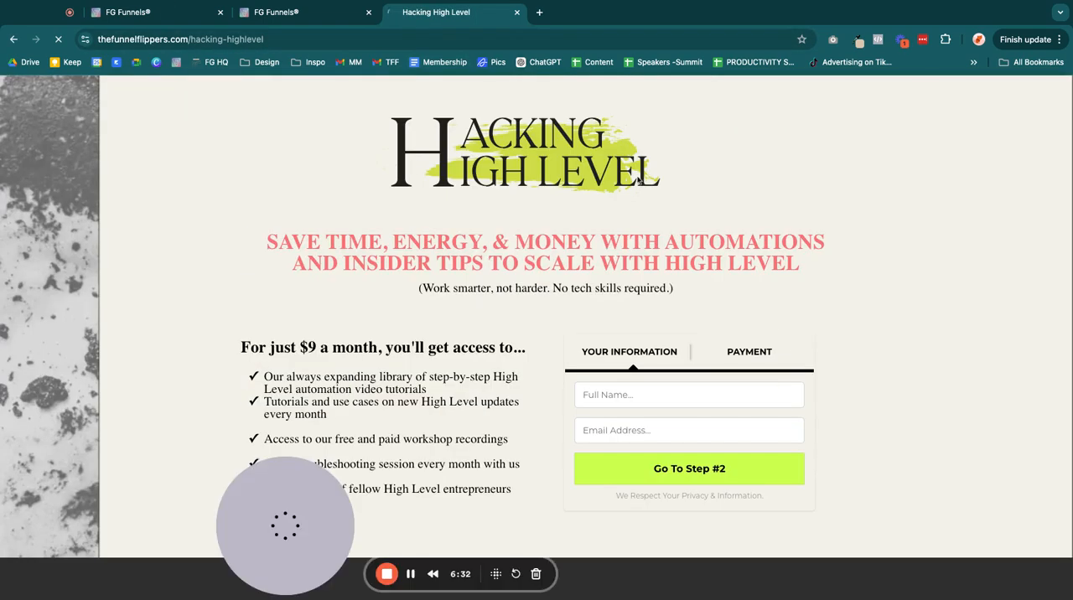
- Check the page the redirection link leads to and close its browser tab
{"action": "left_click_drag", "start_coordinate": [282, 141], "coordinate": [888, 529]}
{"action": "left_click", "coordinate": [845, 338]}
{"action": "scroll", "coordinate": [846, 338], "scroll_direction": "up", "scroll_amount": 2}
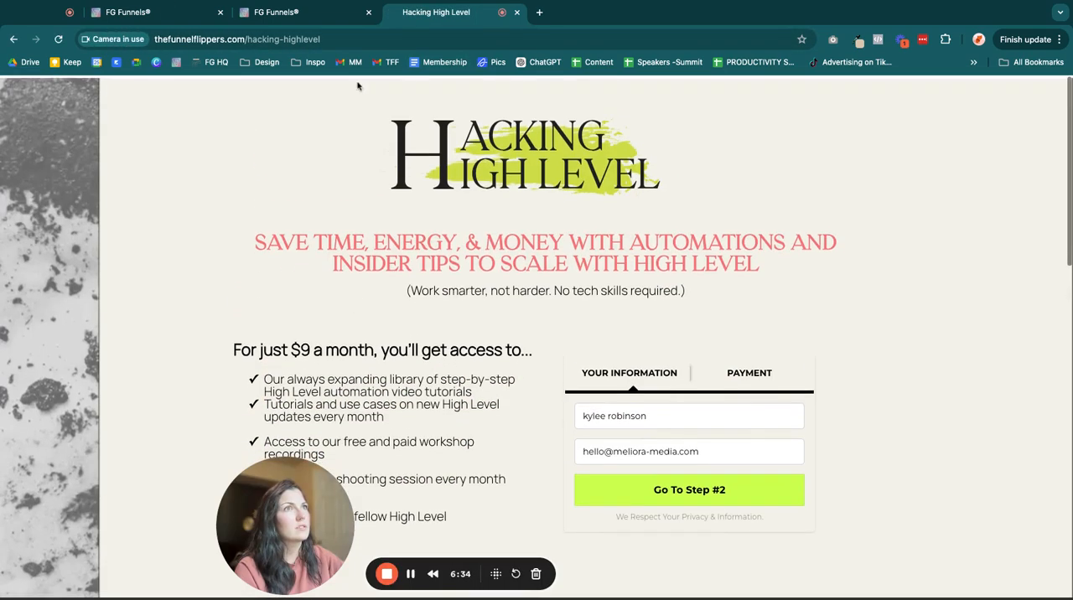
{"action": "left_click_drag", "start_coordinate": [311, 214], "coordinate": [545, 353]}
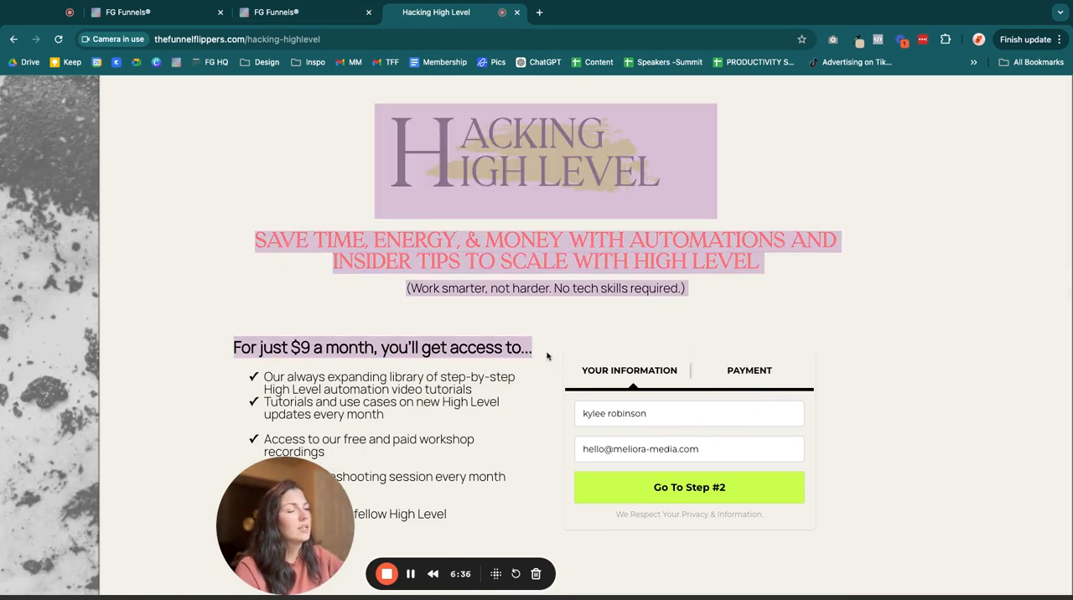
{"action": "left_click", "coordinate": [543, 351]}
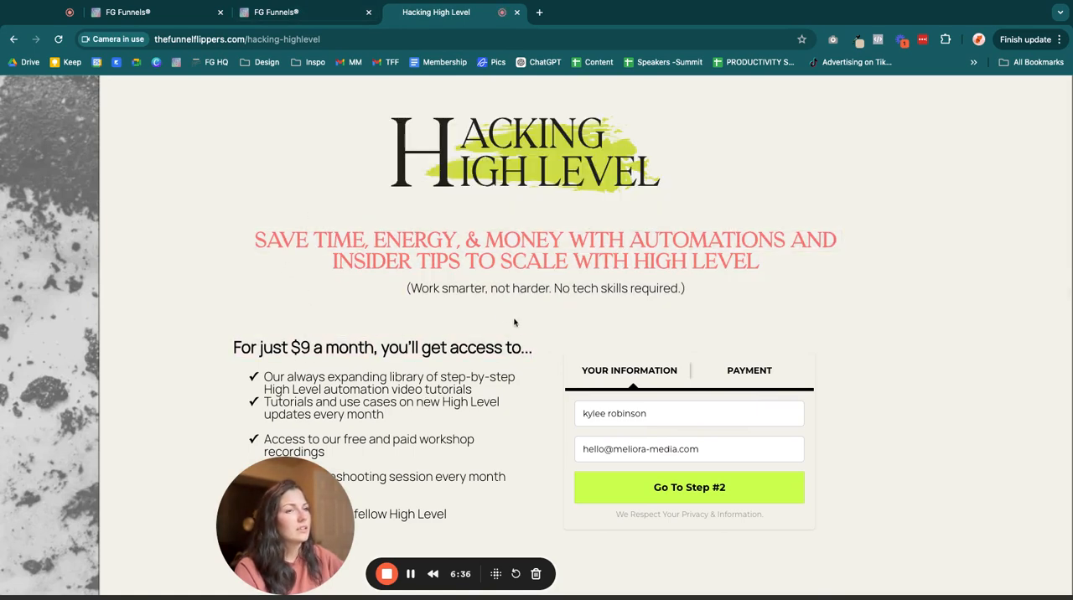
{"action": "left_click", "coordinate": [516, 11]}
- Copy the countdown timer's custom code
{"action": "left_click", "coordinate": [989, 95]}
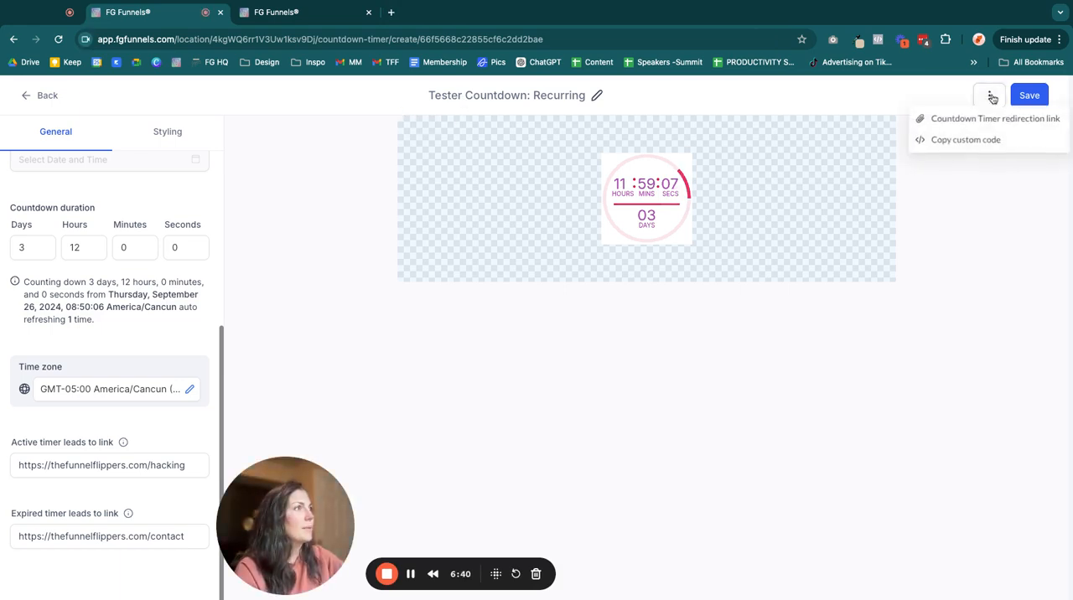
{"action": "left_click", "coordinate": [941, 140]}
{"action": "left_click", "coordinate": [1047, 101]}
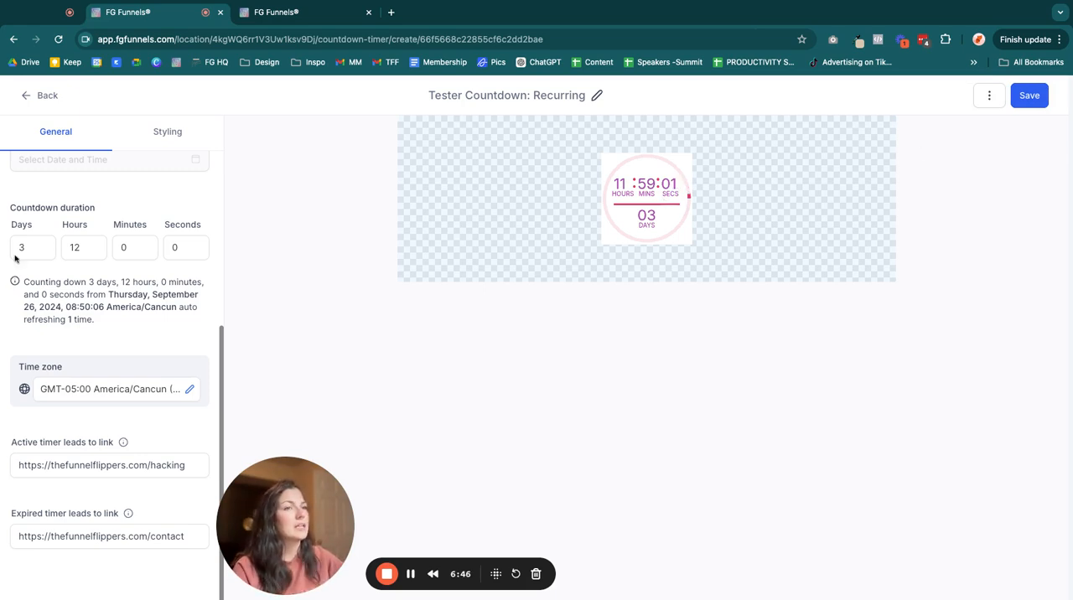
- Leave the timer editor and open the TESTER PAGE step of the "1. TESTER PAGE" funnel in the page builder
{"action": "left_click", "coordinate": [51, 98]}
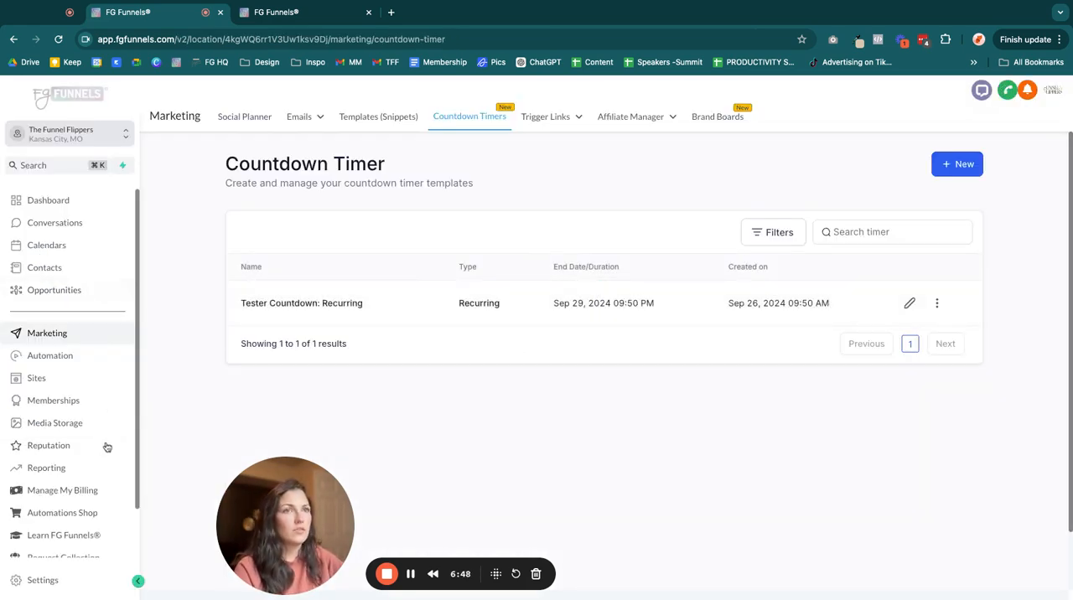
{"action": "left_click", "coordinate": [36, 378]}
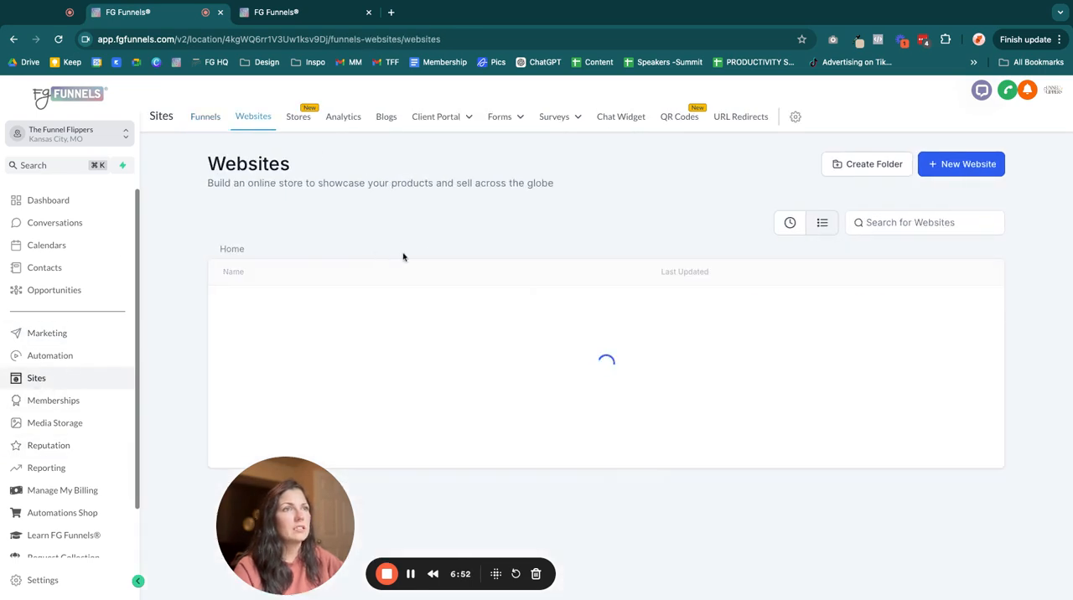
{"action": "left_click", "coordinate": [787, 222]}
{"action": "left_click", "coordinate": [259, 306]}
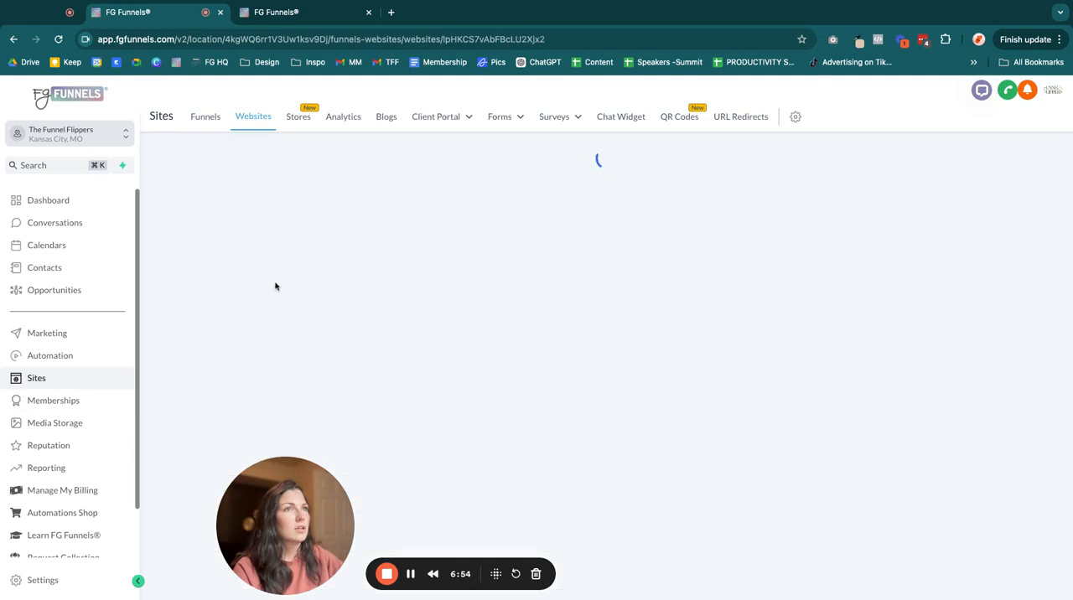
{"action": "left_click", "coordinate": [205, 116]}
{"action": "left_click", "coordinate": [781, 224]}
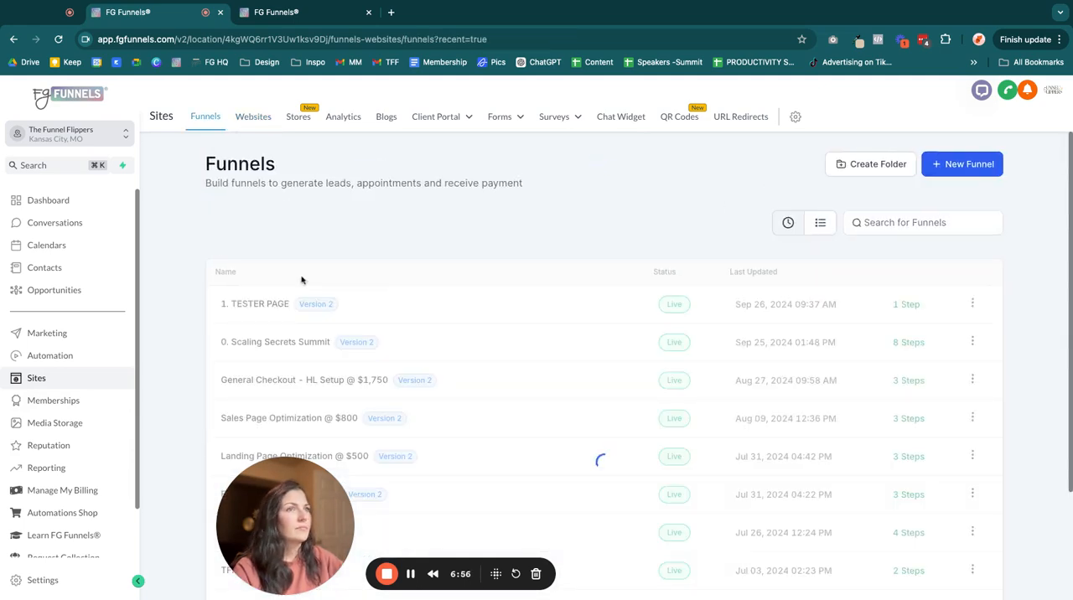
{"action": "left_click", "coordinate": [280, 305]}
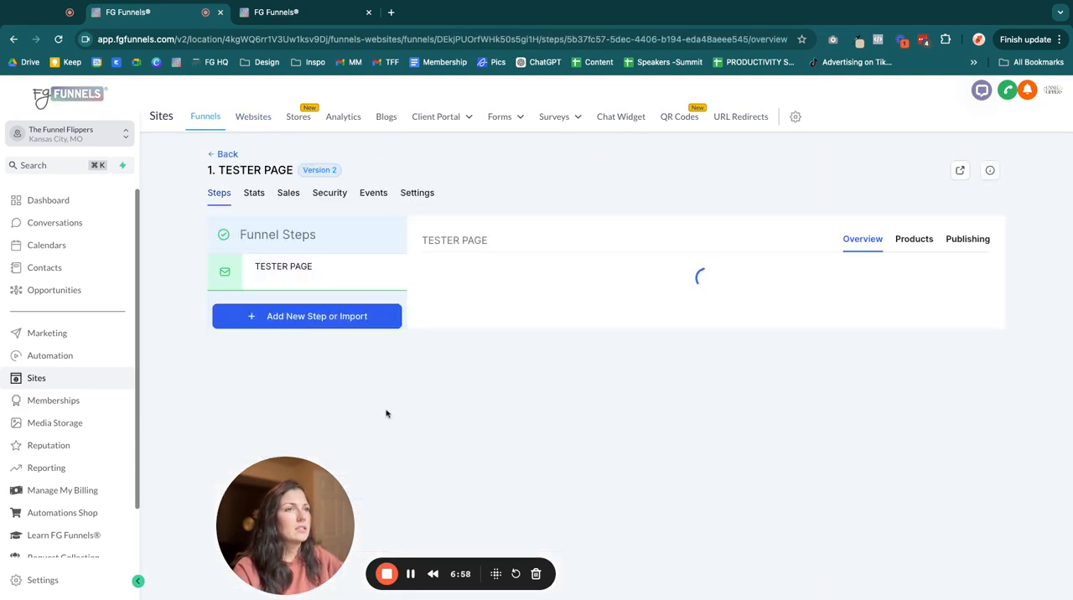
{"action": "left_click", "coordinate": [437, 493]}
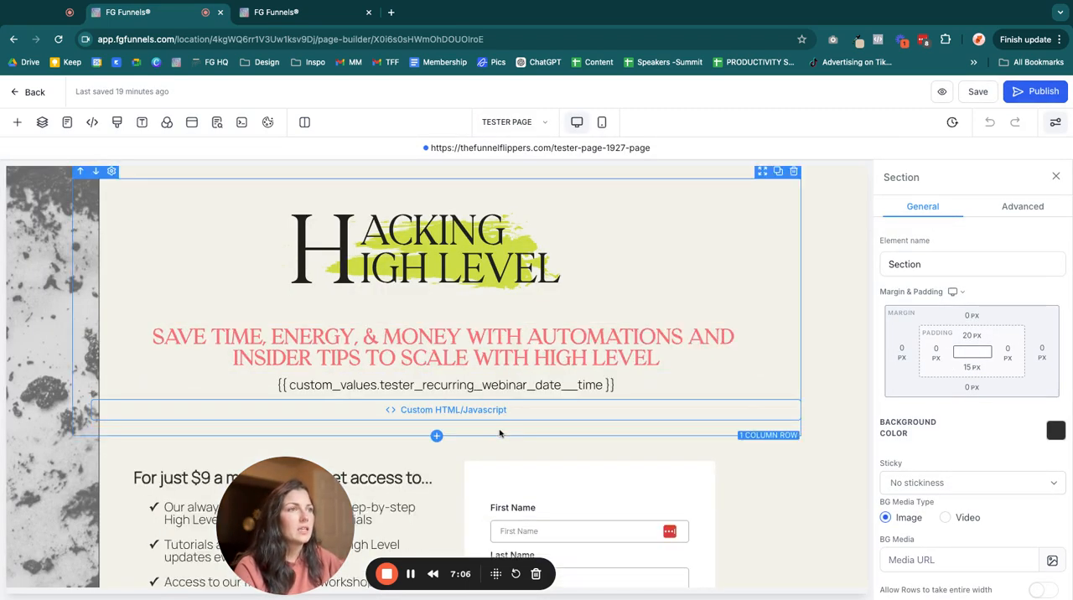
- Replace the custom code element below the webinar date paragraph with the "Tester Countdown: Recurring" countdown timer
{"action": "scroll", "coordinate": [586, 352], "scroll_direction": "down", "scroll_amount": 2}
{"action": "left_click", "coordinate": [794, 275]}
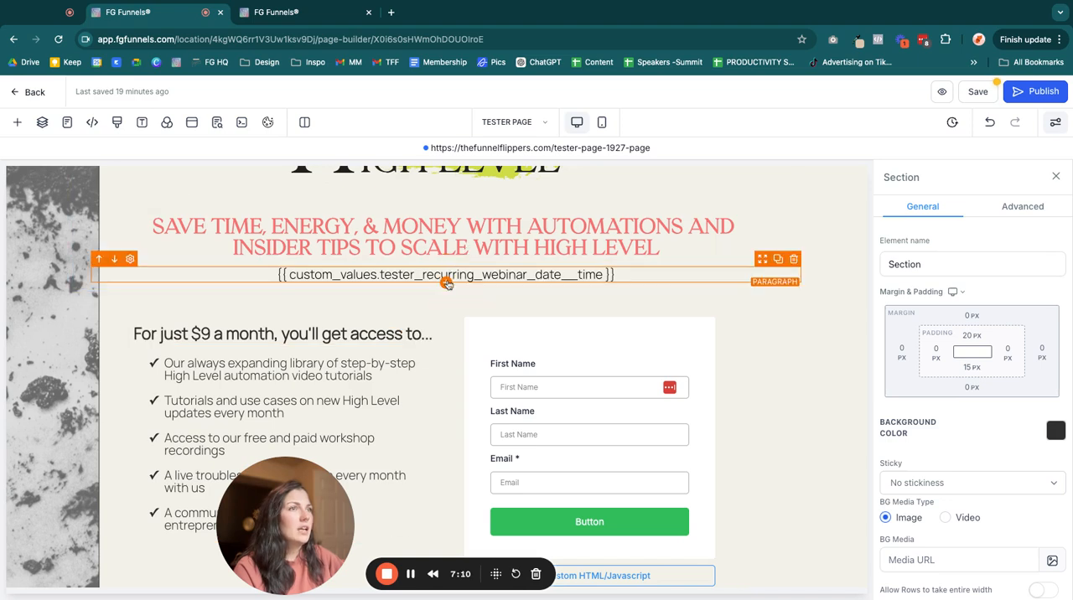
{"action": "left_click", "coordinate": [447, 283]}
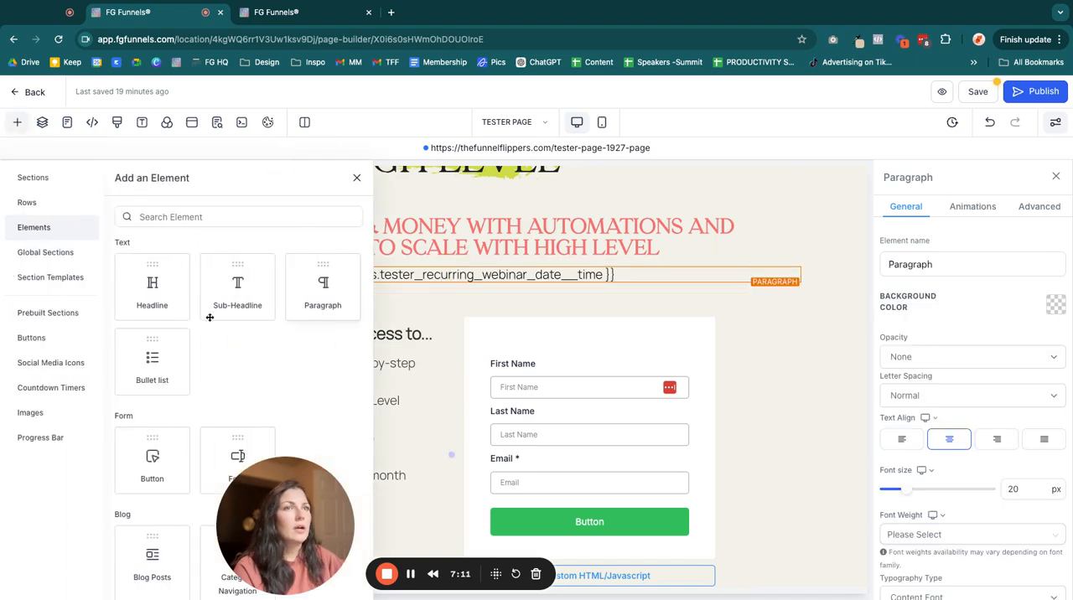
{"action": "left_click", "coordinate": [59, 385]}
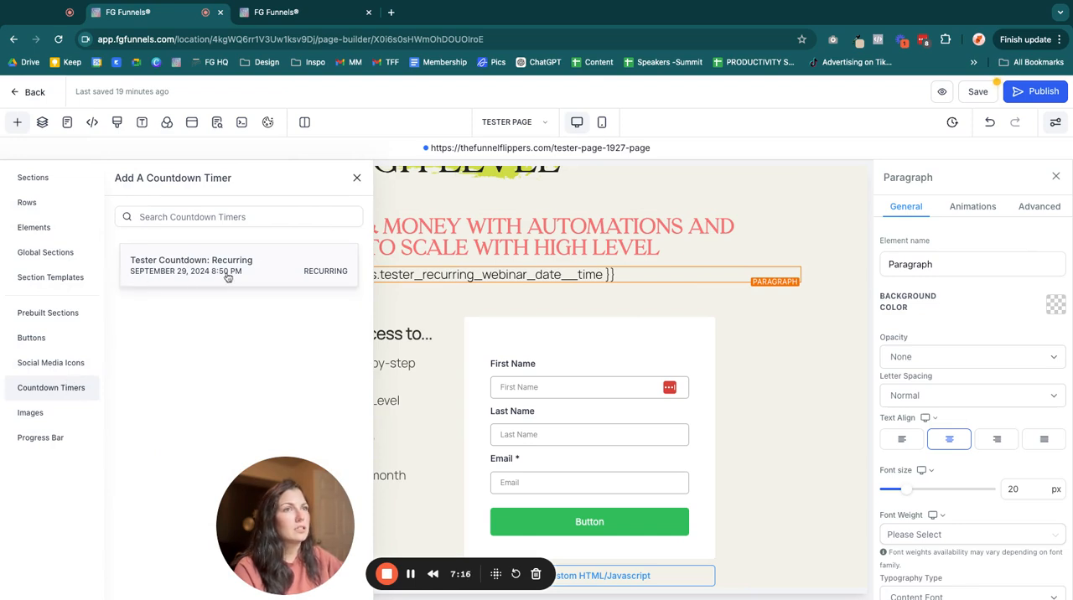
{"action": "left_click_drag", "start_coordinate": [180, 271], "coordinate": [159, 317]}
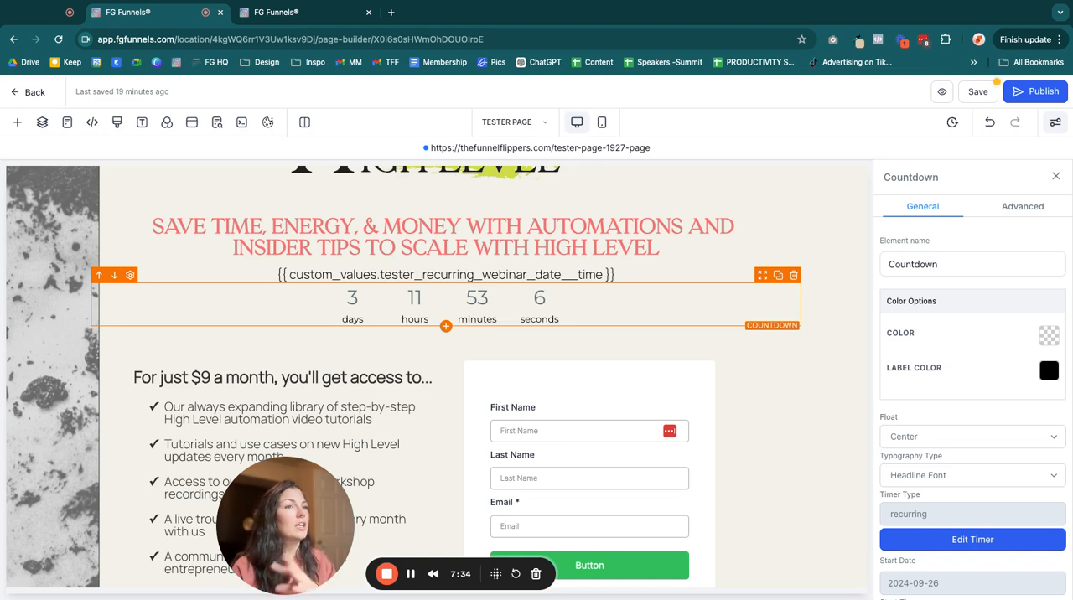
- Add a custom code element below the countdown, paste the copied timer code into it and save the code
{"action": "left_click", "coordinate": [445, 327]}
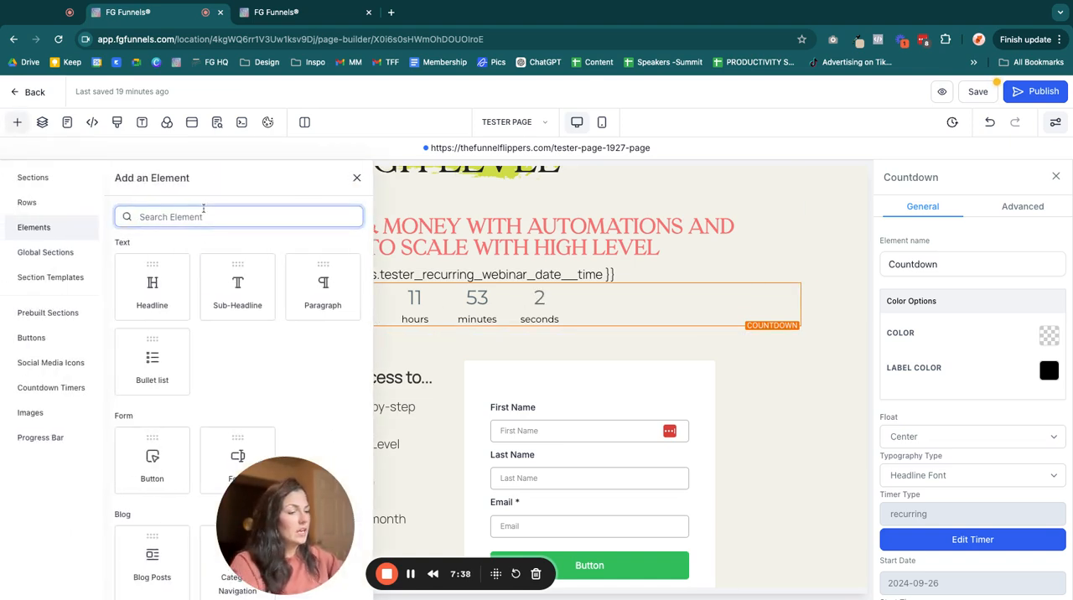
{"action": "type", "text": "code"}
{"action": "left_click", "coordinate": [154, 302]}
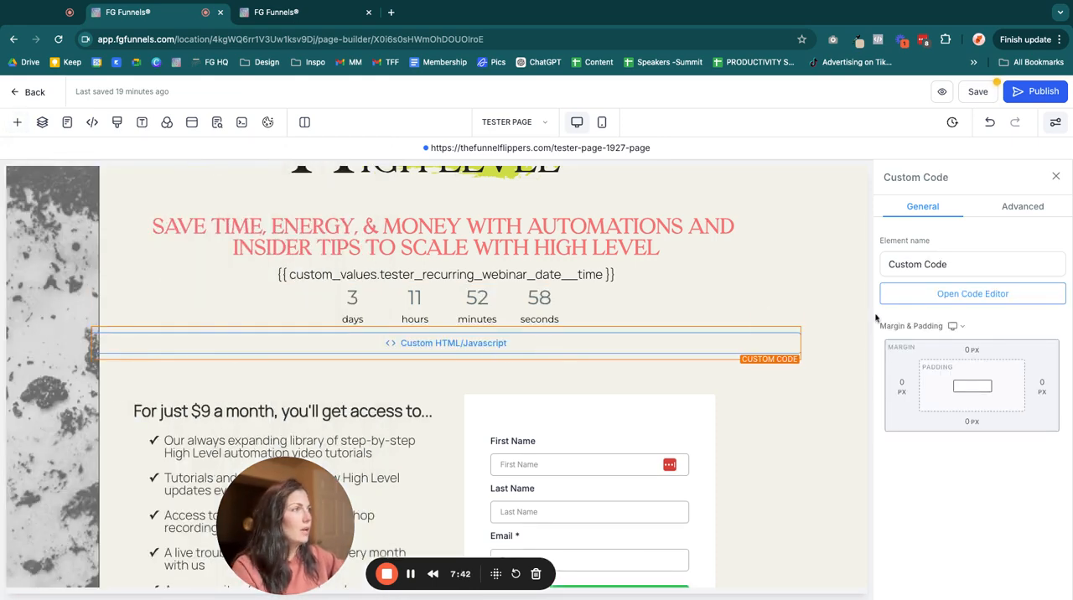
{"action": "left_click", "coordinate": [972, 294]}
{"action": "key", "text": "super+v"}
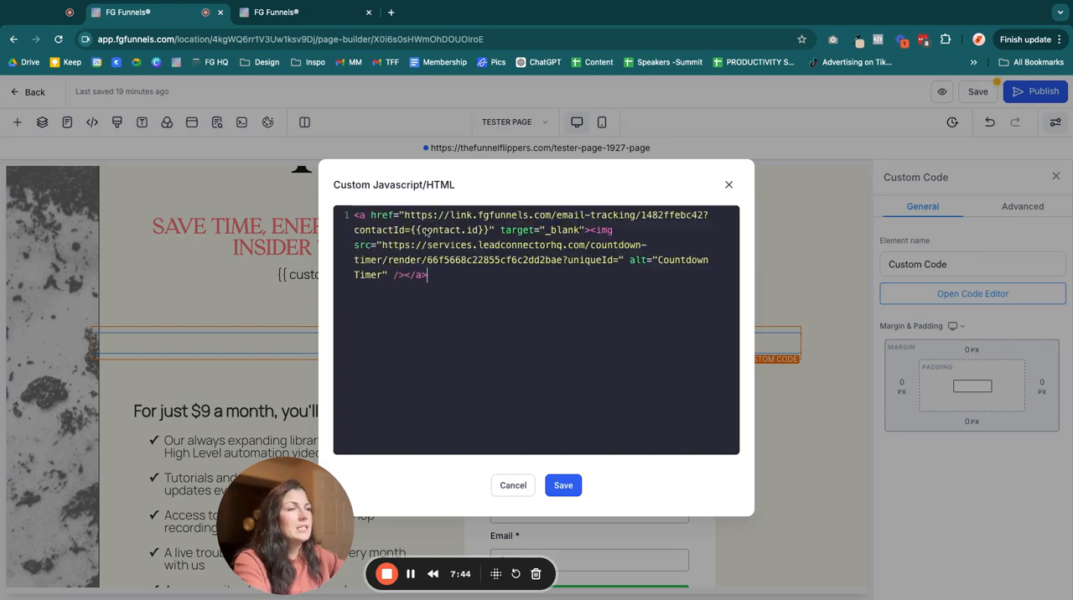
{"action": "left_click", "coordinate": [562, 487]}
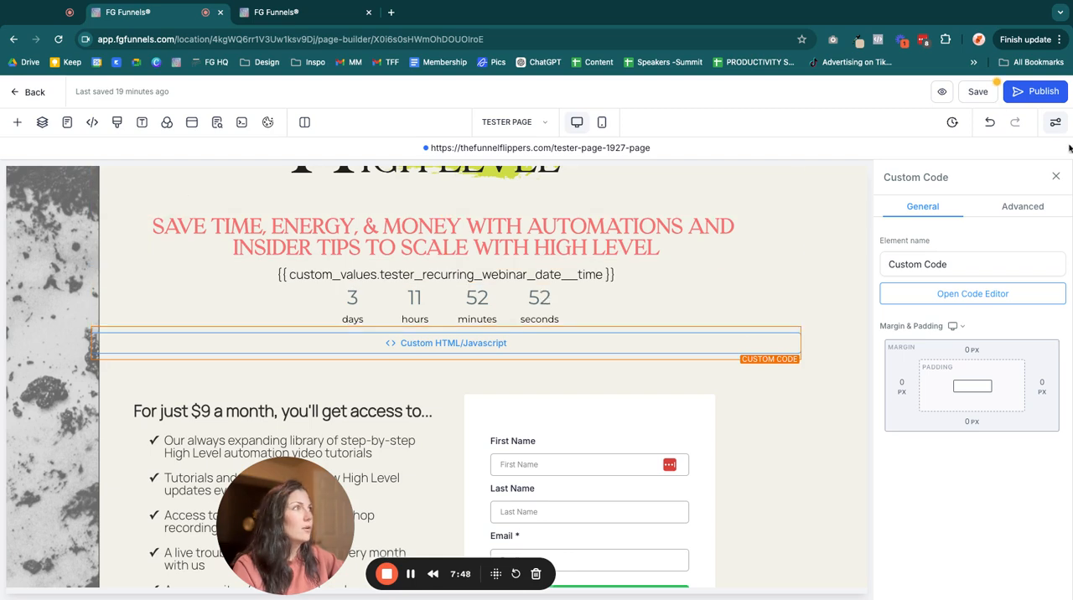
- Save and publish the tester page
{"action": "left_click", "coordinate": [982, 94]}
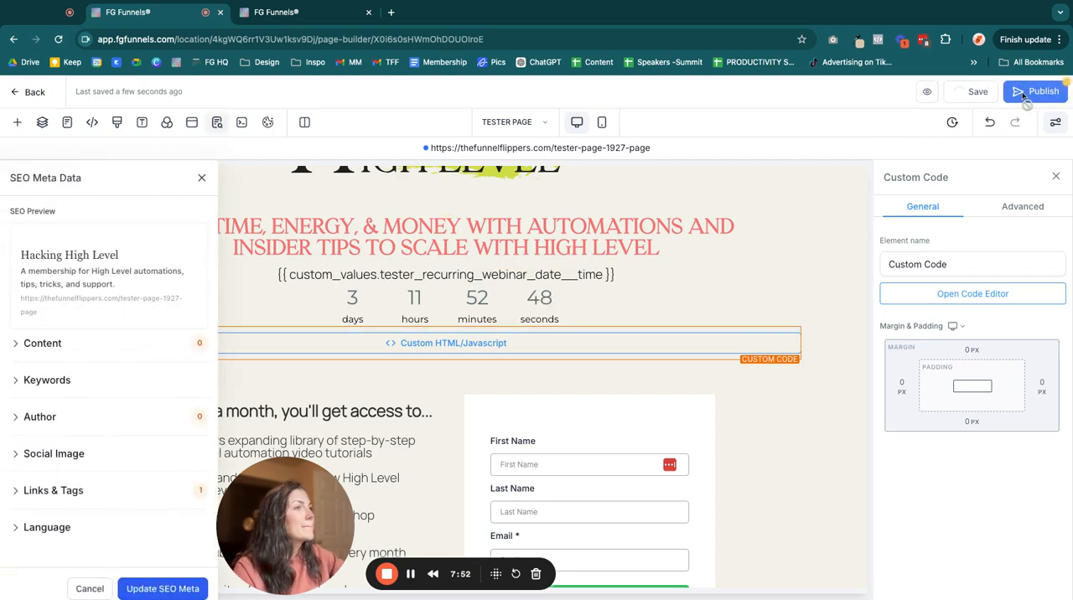
{"action": "left_click", "coordinate": [1024, 93]}
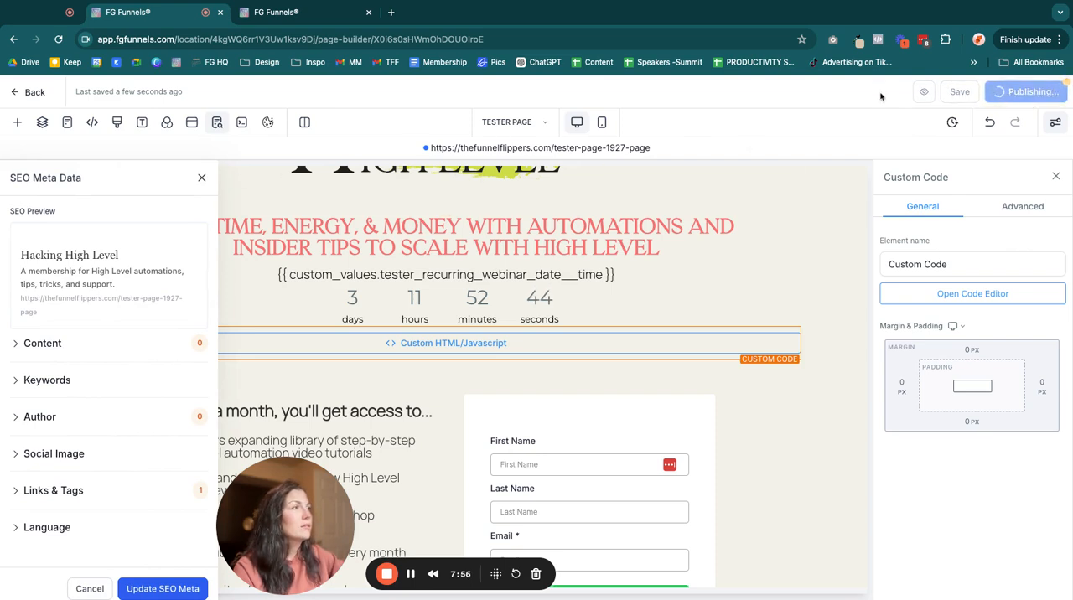
- Preview the tester page and compare the countdown element with the custom code timer
{"action": "left_click", "coordinate": [940, 93]}
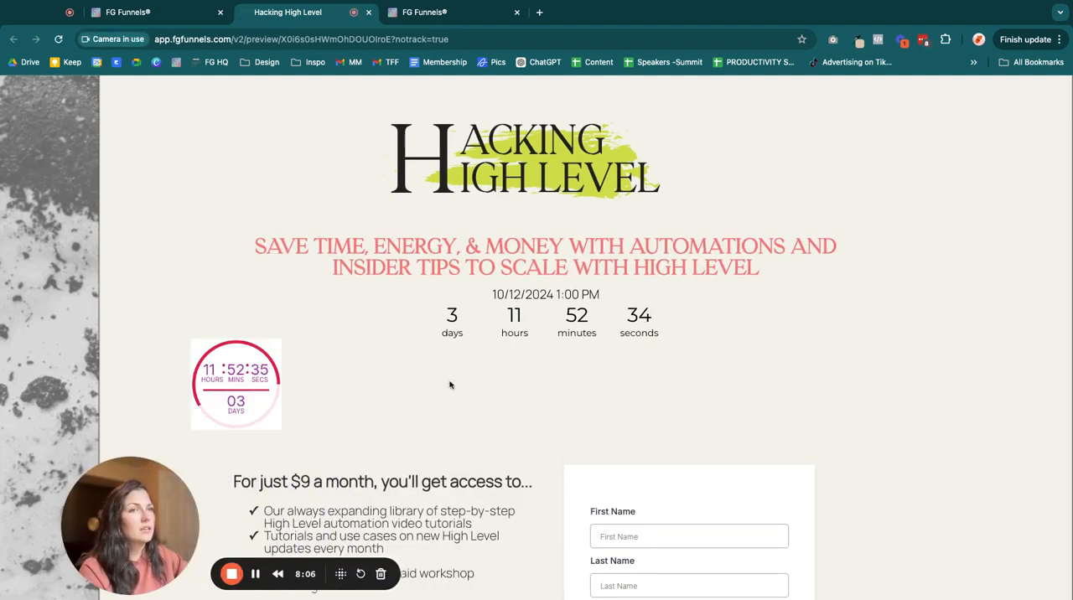
{"action": "scroll", "coordinate": [461, 382], "scroll_direction": "down", "scroll_amount": 1}
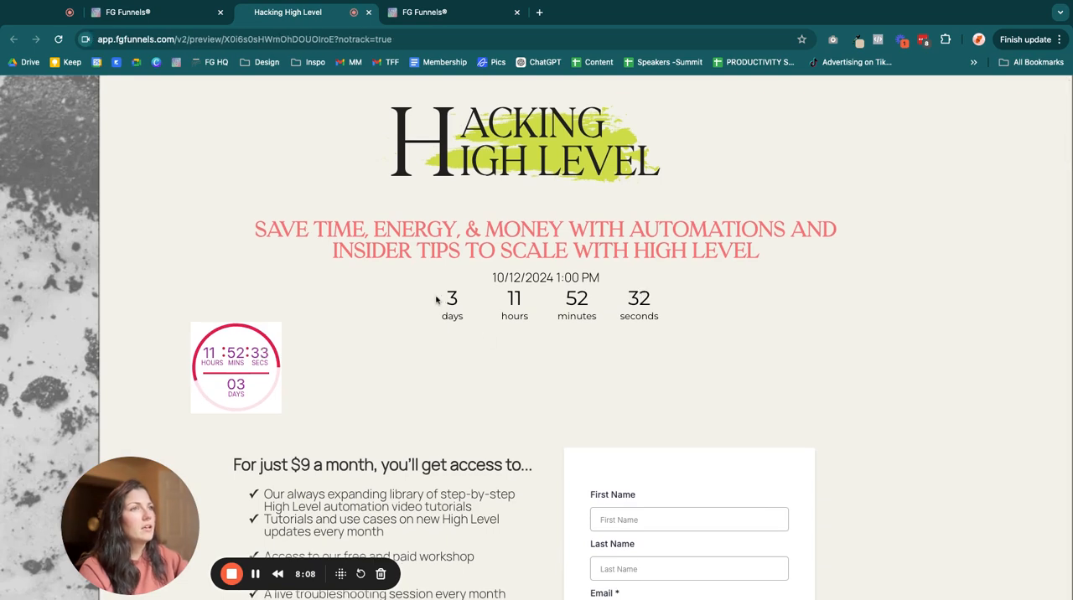
{"action": "left_click_drag", "start_coordinate": [436, 299], "coordinate": [650, 299]}
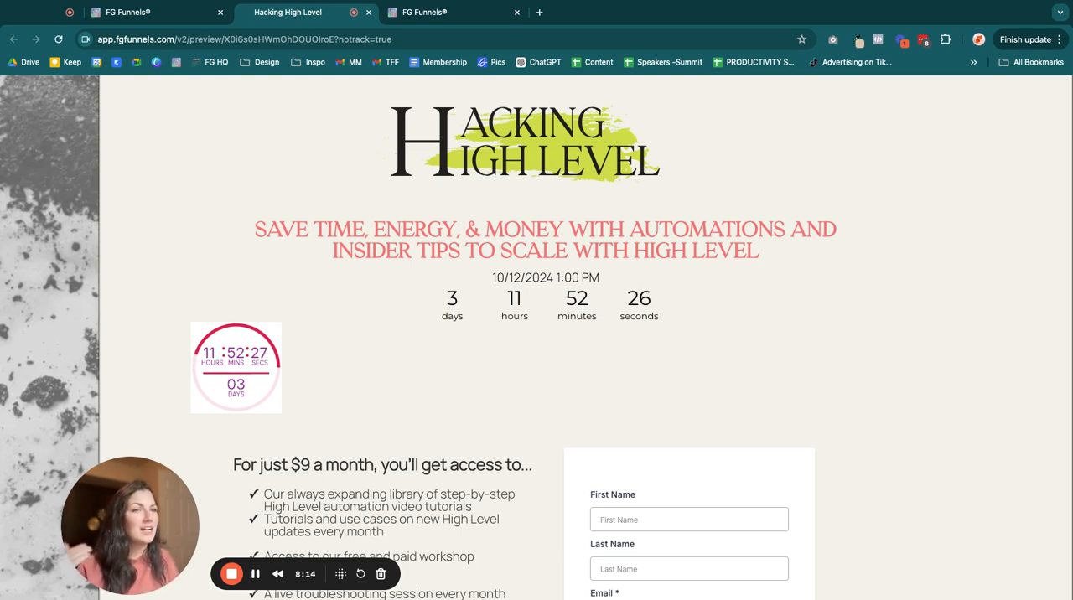
{"action": "scroll", "coordinate": [536, 335], "scroll_direction": "up", "scroll_amount": 1}
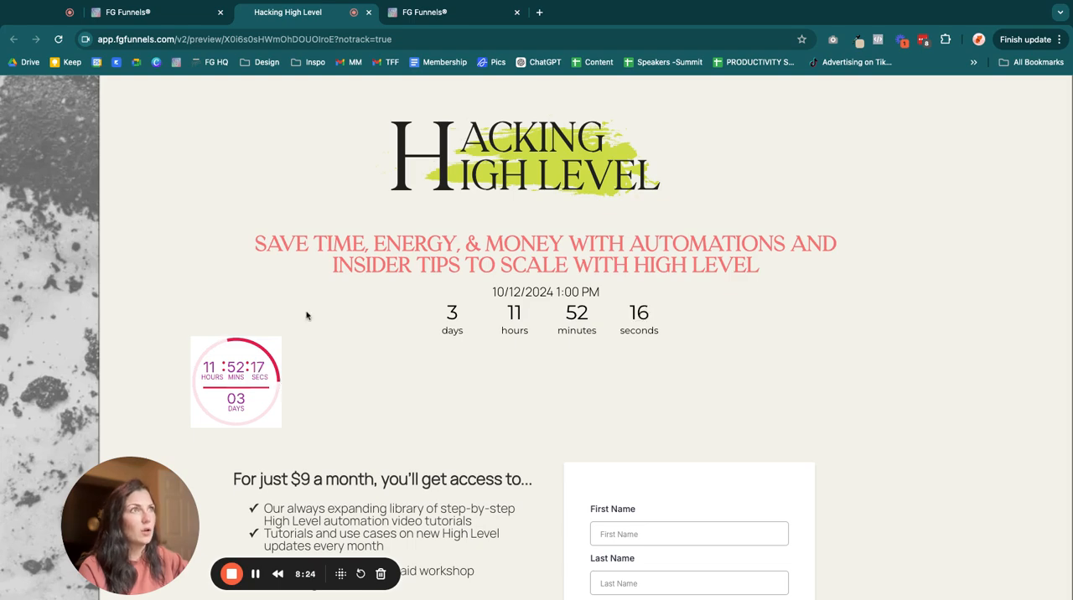
- Leave the tester page editor and open the marketing email templates
{"action": "left_click", "coordinate": [424, 13]}
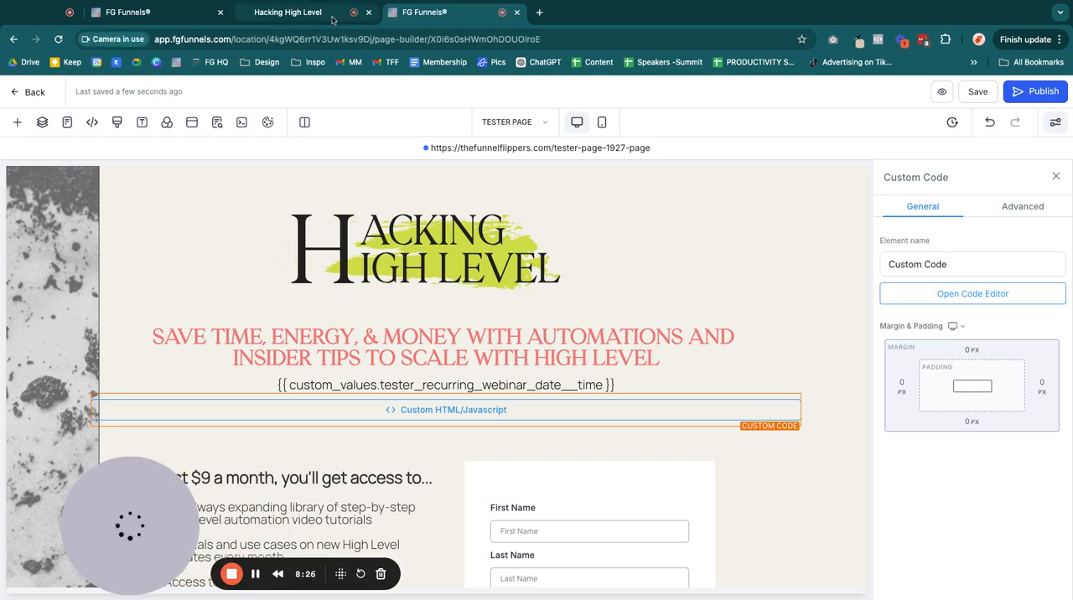
{"action": "left_click", "coordinate": [288, 12]}
{"action": "left_click", "coordinate": [127, 12]}
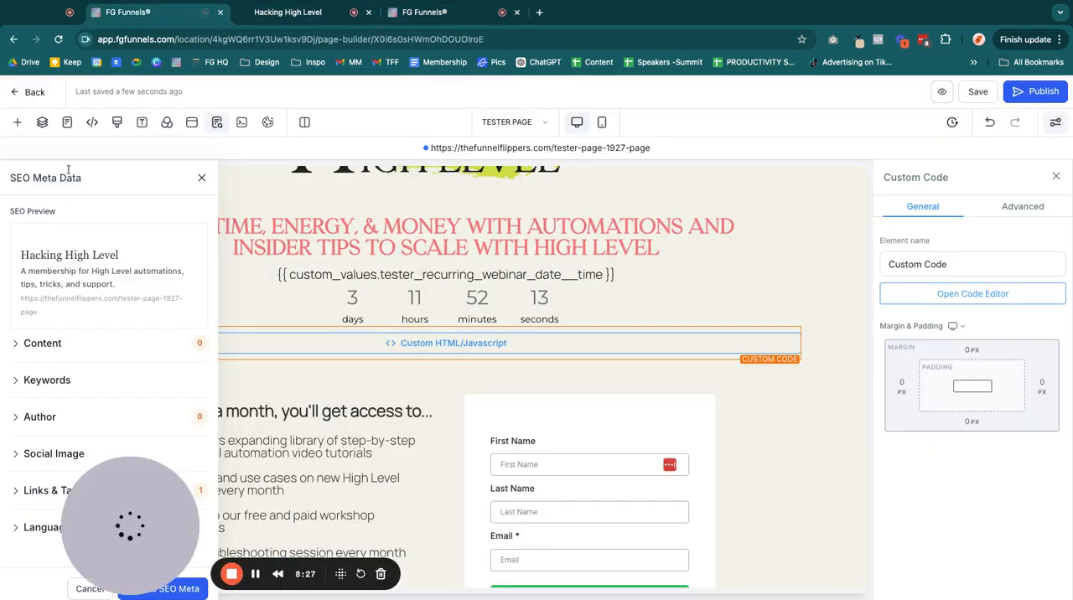
{"action": "left_click", "coordinate": [25, 94]}
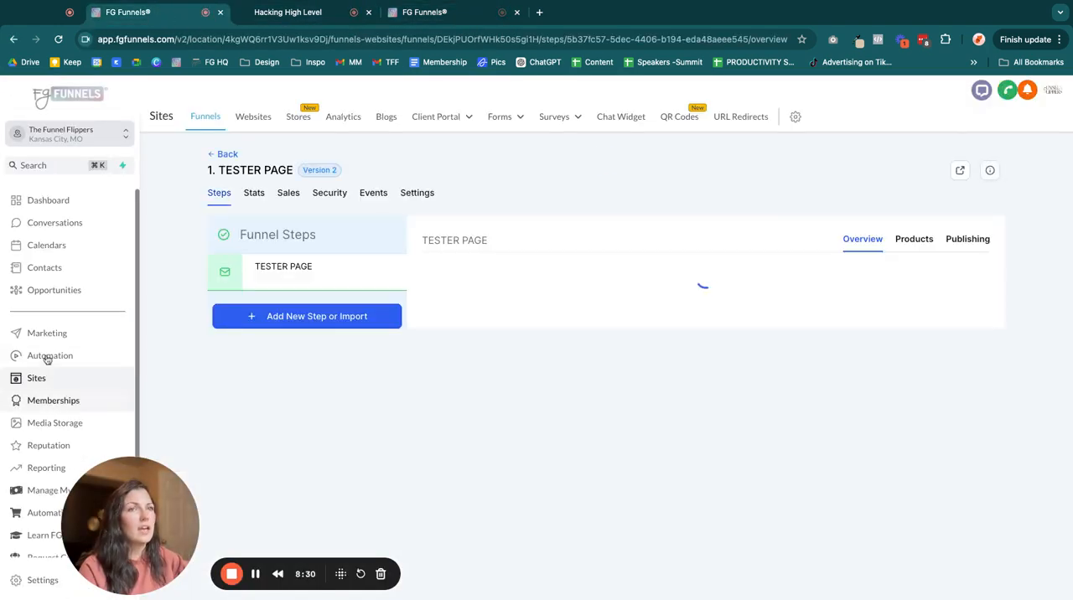
{"action": "left_click", "coordinate": [47, 333]}
{"action": "mouse_move", "coordinate": [311, 120]}
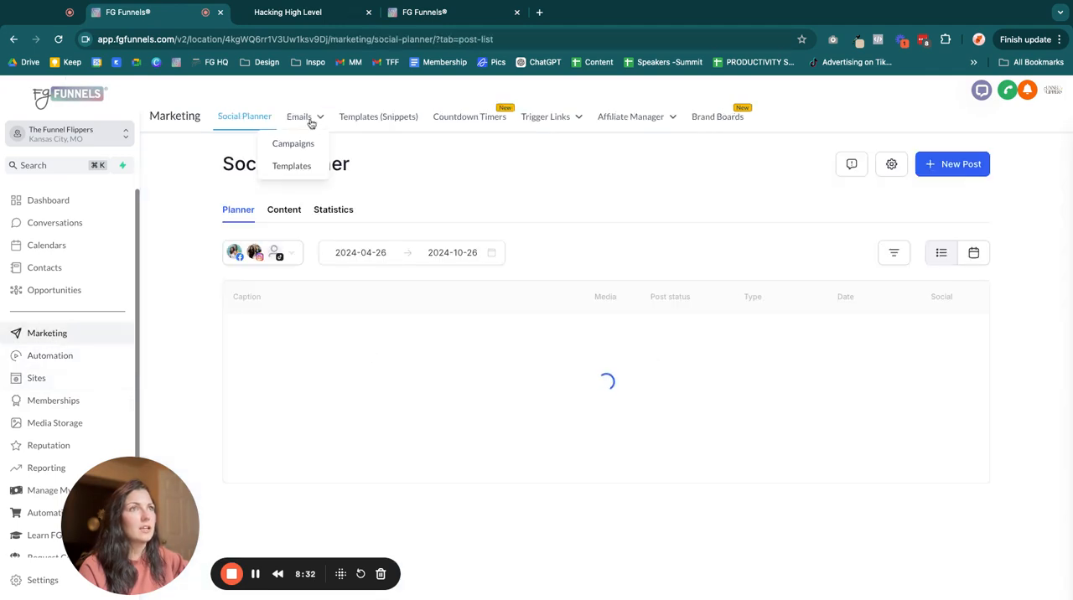
{"action": "left_click", "coordinate": [324, 180]}
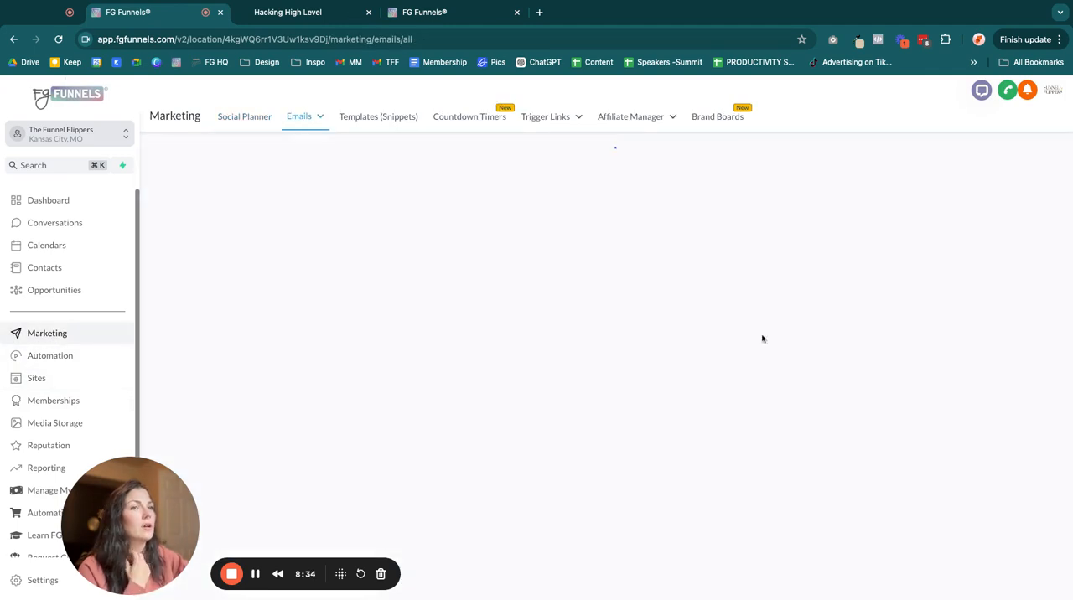
- Search the email templates for "test" and open the "Webinar Wizardry TESTER EMAIL" template
{"action": "left_click", "coordinate": [819, 229]}
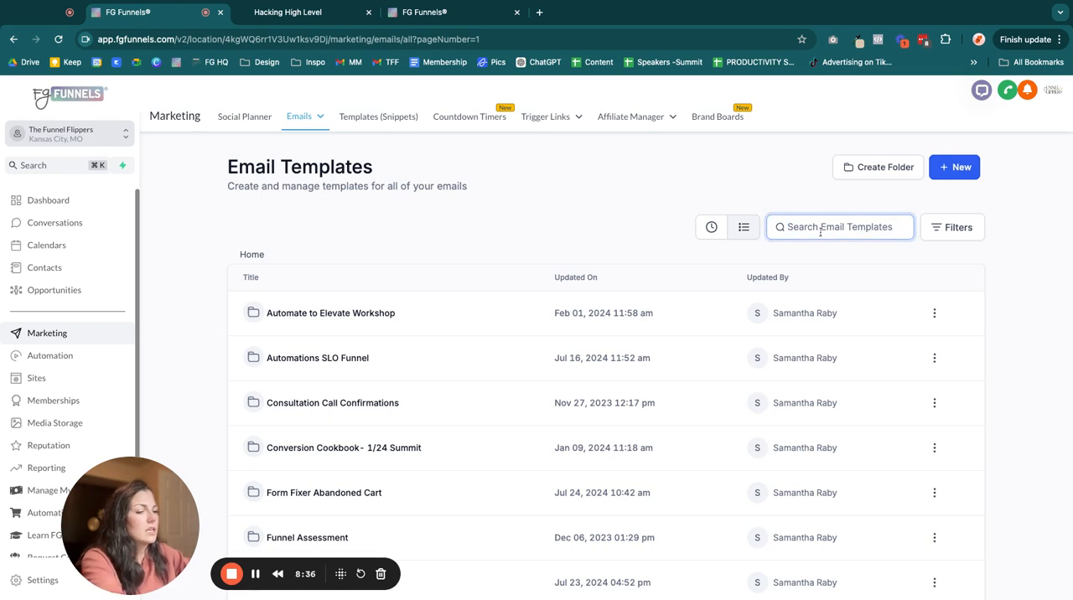
{"action": "type", "text": "test"}
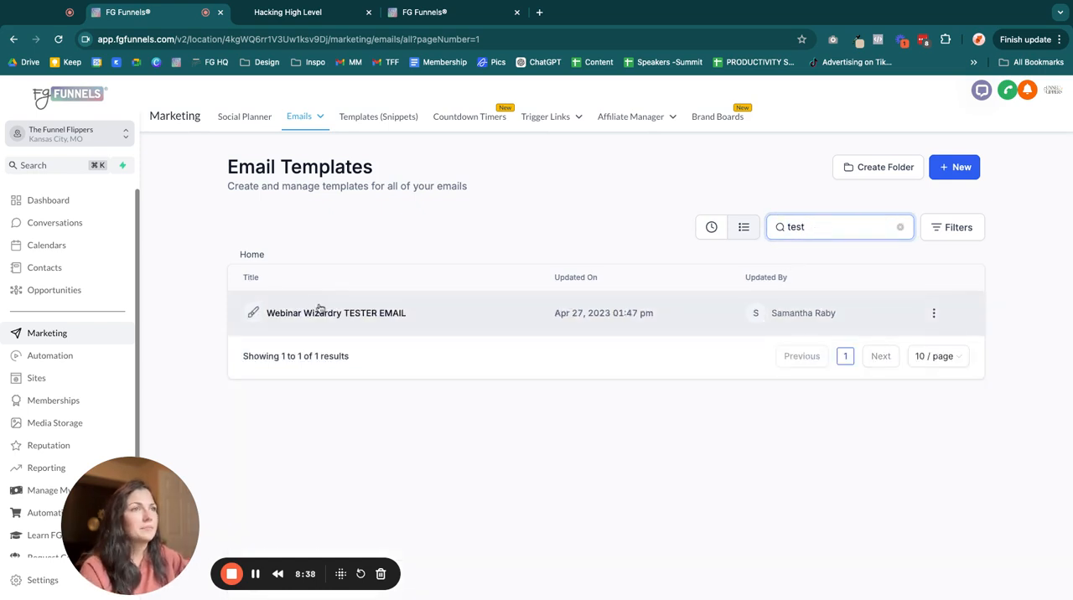
{"action": "left_click", "coordinate": [339, 315]}
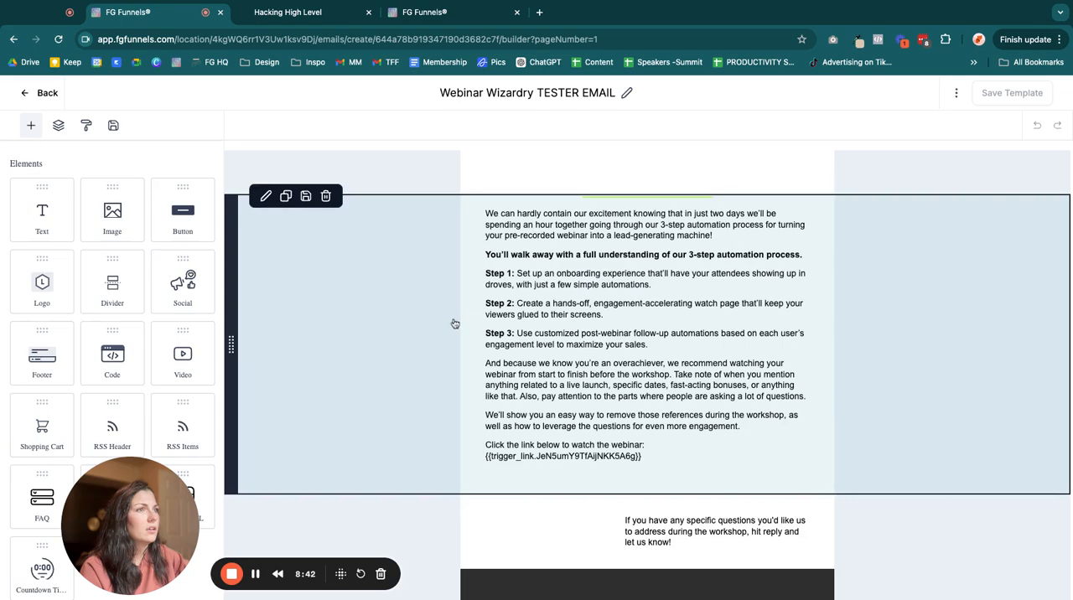
- Add a countdown timer element between the webinar link text and the signature, using the "Tester Countdown: Recurring" timer
{"action": "left_click", "coordinate": [614, 381]}
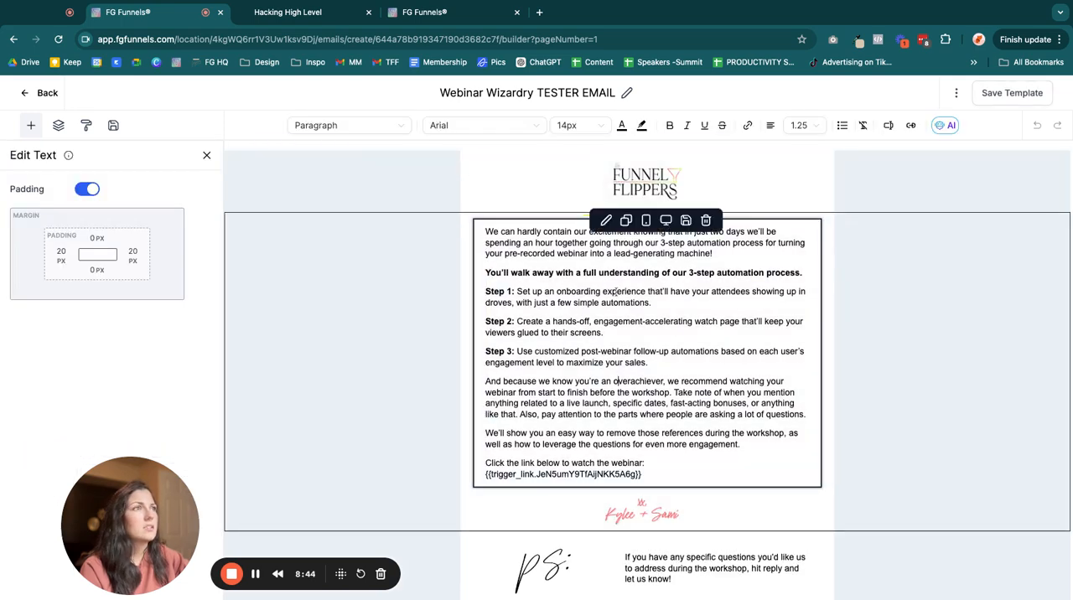
{"action": "left_click", "coordinate": [206, 155]}
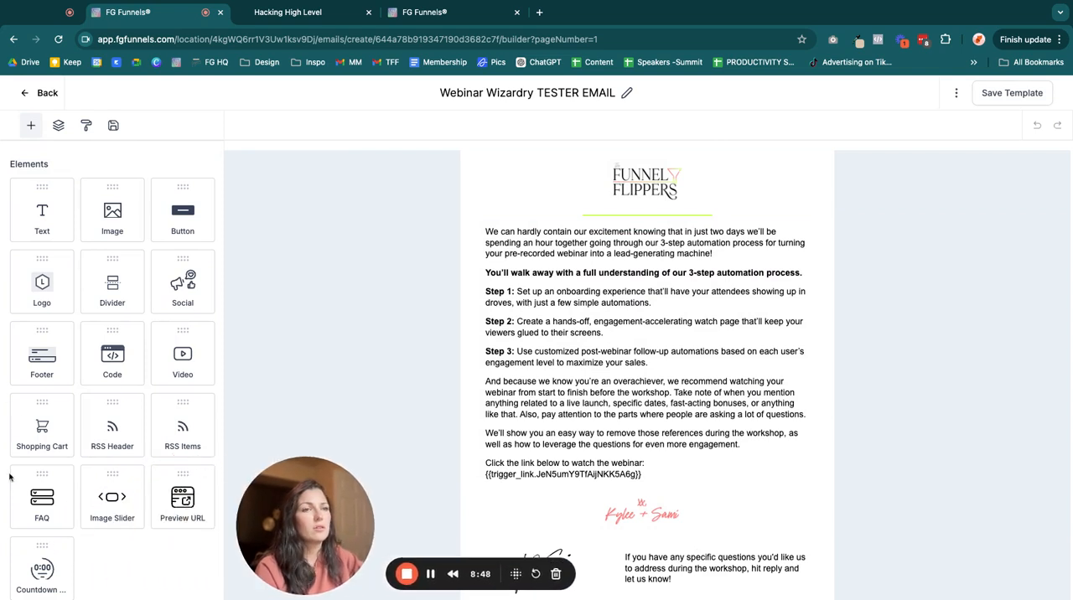
{"action": "scroll", "coordinate": [61, 549], "scroll_direction": "down", "scroll_amount": 3}
{"action": "left_click_drag", "start_coordinate": [35, 489], "coordinate": [33, 486]}
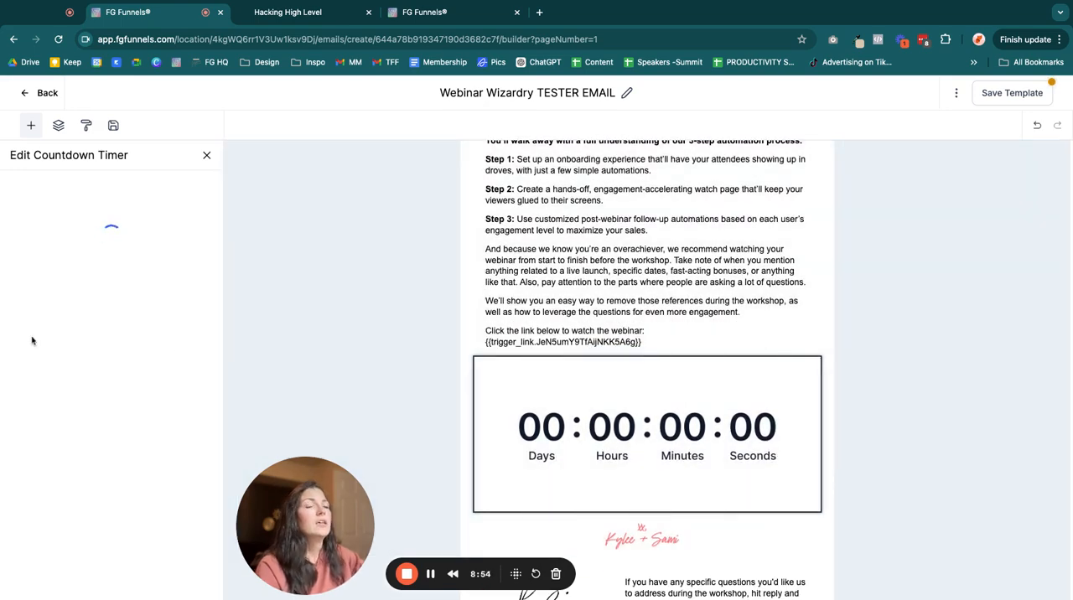
{"action": "left_click", "coordinate": [143, 276]}
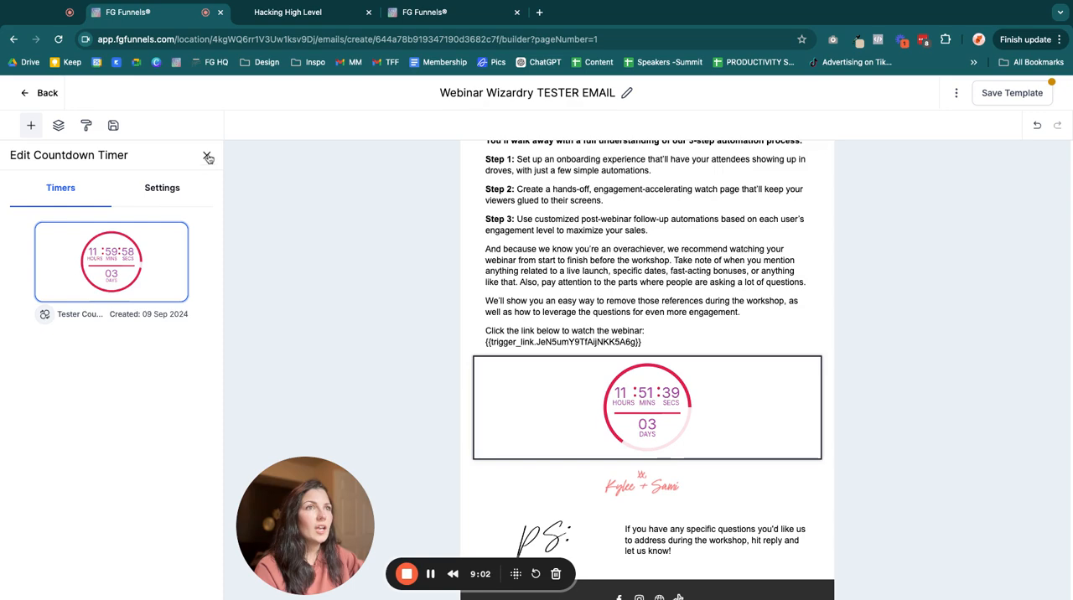
{"action": "left_click", "coordinate": [207, 156]}
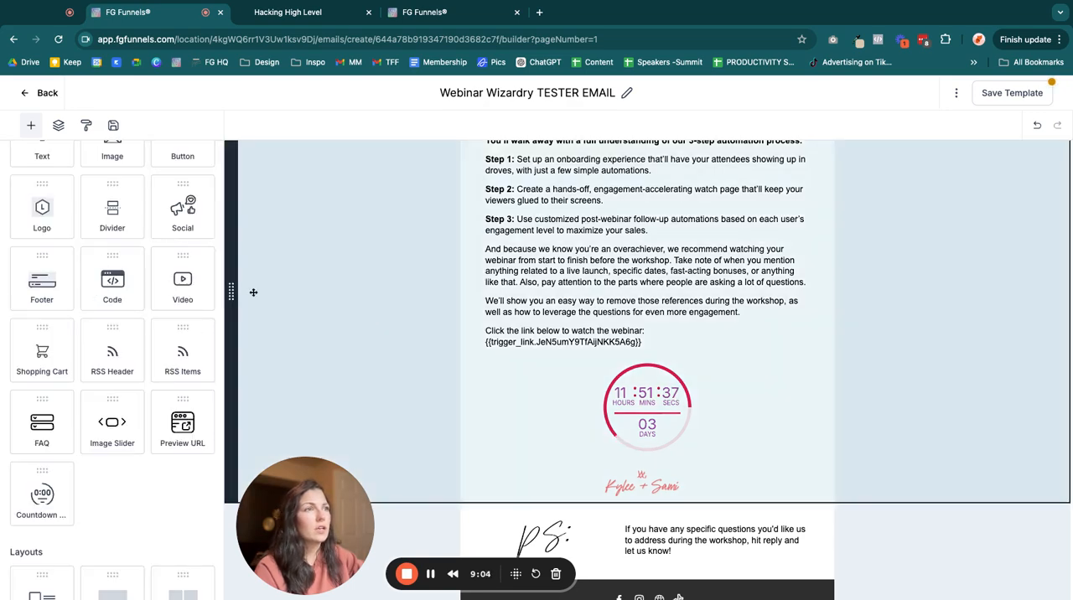
- Add a code element below the signature, replace its placeholder text with the copied timer code and save it
{"action": "scroll", "coordinate": [651, 333], "scroll_direction": "up", "scroll_amount": 1}
{"action": "scroll", "coordinate": [651, 334], "scroll_direction": "down", "scroll_amount": 3}
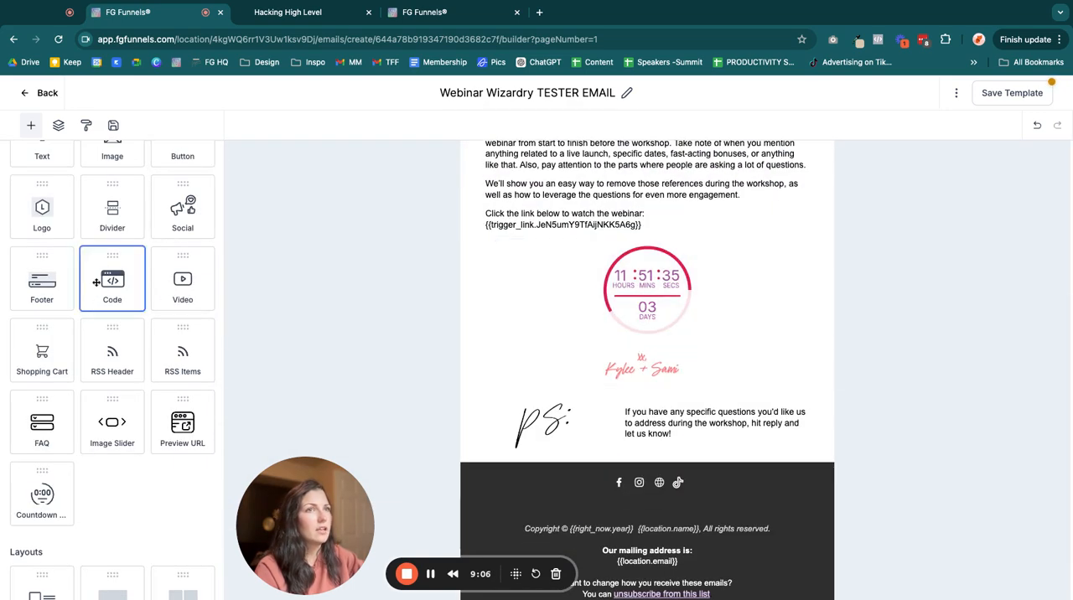
{"action": "mouse_move", "coordinate": [96, 281]}
{"action": "left_mouse_down"}
{"action": "mouse_move", "coordinate": [645, 243]}
{"action": "mouse_move", "coordinate": [645, 387]}
{"action": "left_mouse_up"}
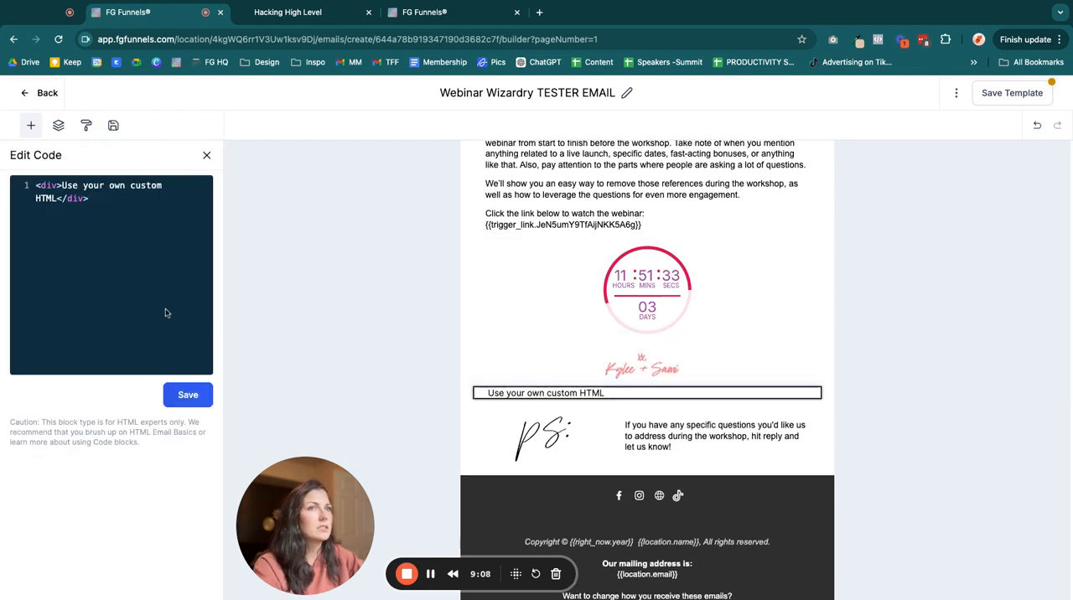
{"action": "triple_click", "coordinate": [113, 200]}
{"action": "left_click", "coordinate": [109, 199]}
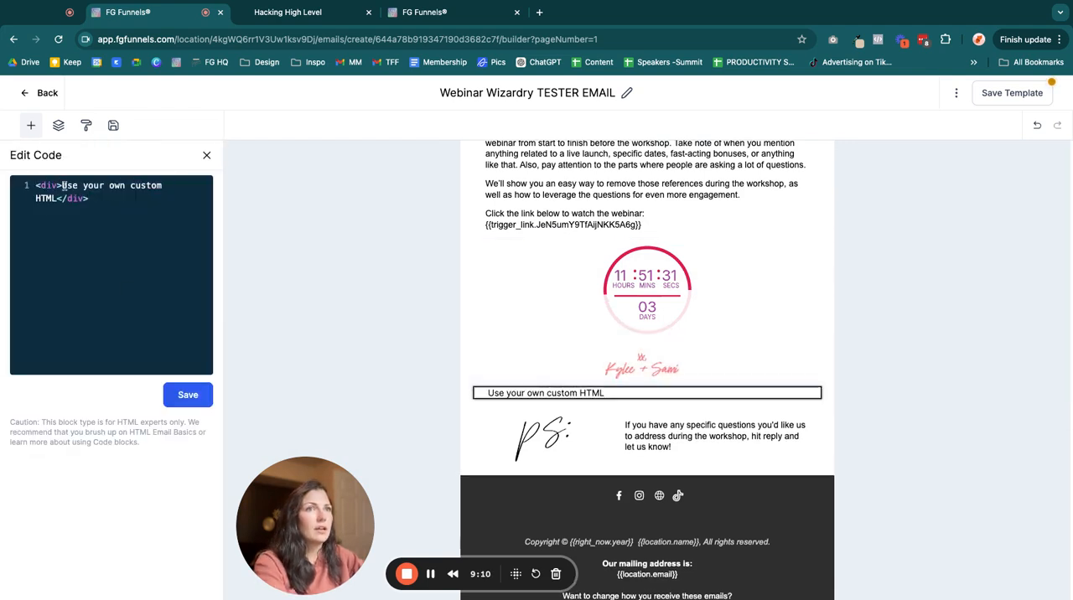
{"action": "left_click_drag", "start_coordinate": [63, 185], "coordinate": [72, 199]}
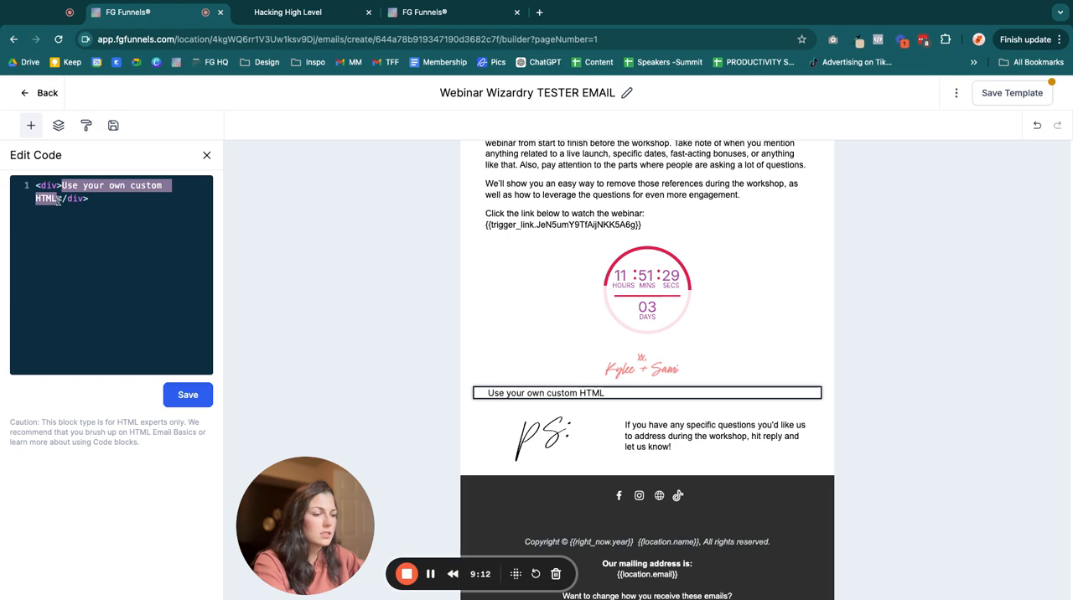
{"action": "type", "text": "<a href=\"https://link.fgfunnels.com/email-tracking/1482ffebc42?contactId={{contact.id}}\" target=\"_blank\"><img src=\"https://services.leadconnectorhq.com/countdown-timer/render/66f5668c22855cf6c2dd2bae?uniqueId=\" alt=\"Countdown Timer\" /></a>"}
{"action": "left_click", "coordinate": [166, 403]}
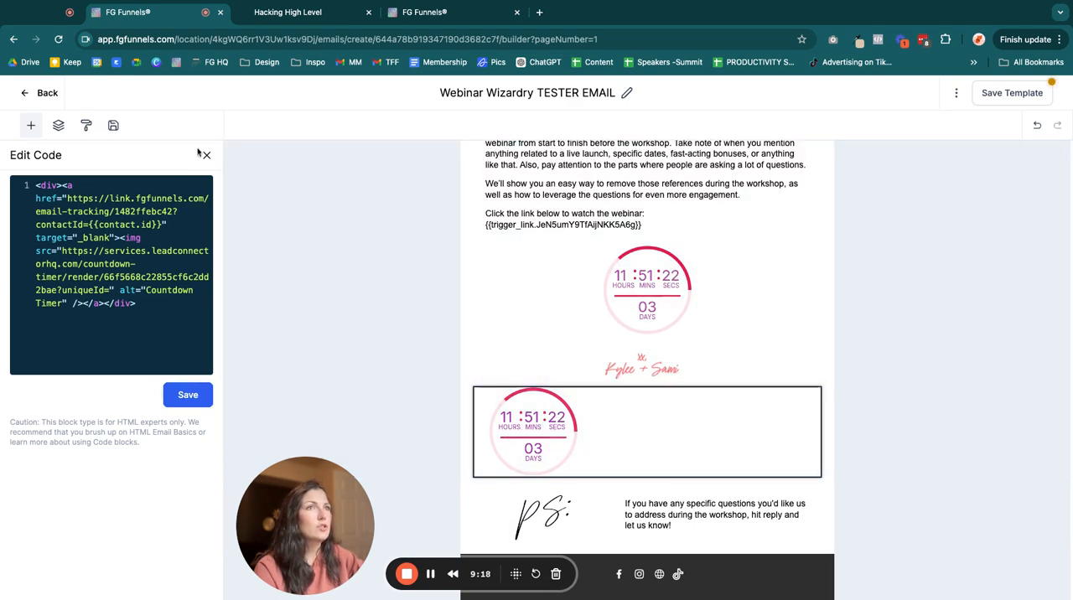
{"action": "left_click", "coordinate": [200, 155]}
- Preview the email template on desktop and open the link behind the countdown timer above the signature
{"action": "scroll", "coordinate": [793, 394], "scroll_direction": "up", "scroll_amount": 1}
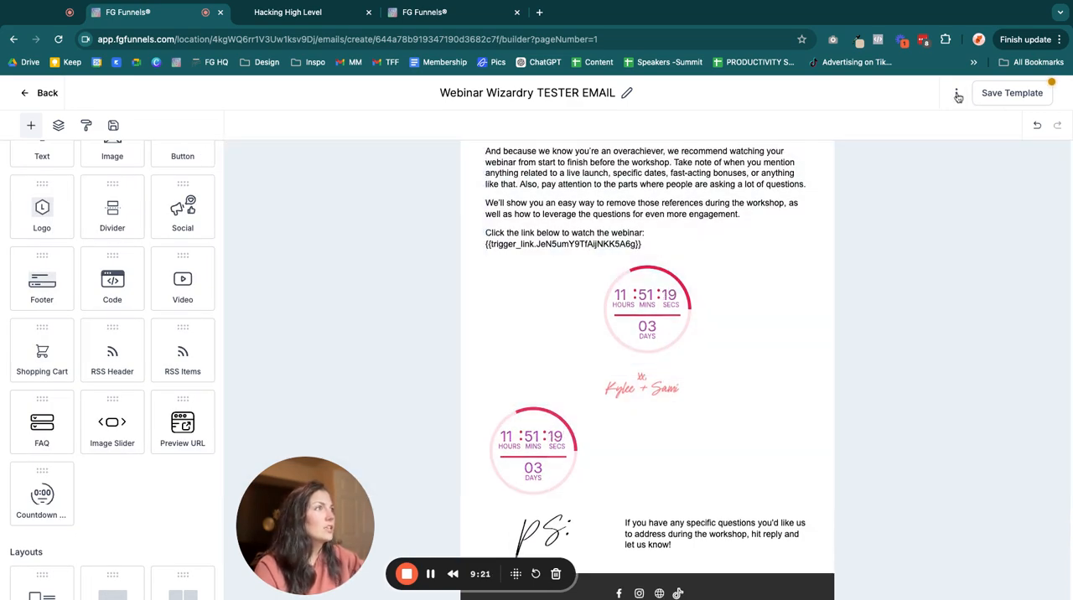
{"action": "left_click", "coordinate": [956, 93]}
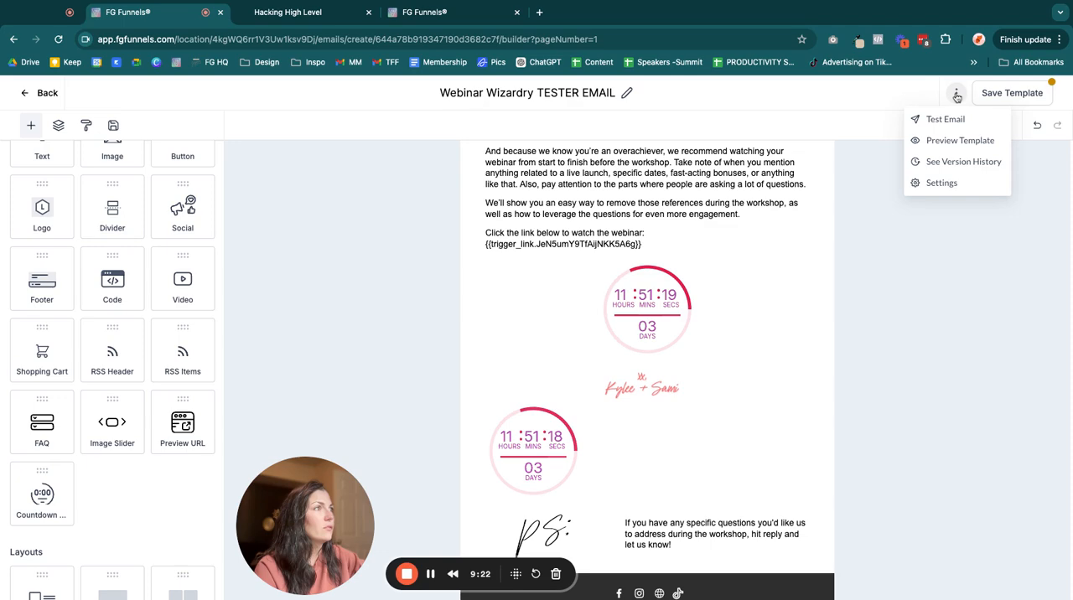
{"action": "left_click", "coordinate": [936, 139]}
{"action": "scroll", "coordinate": [651, 302], "scroll_direction": "down", "scroll_amount": 10}
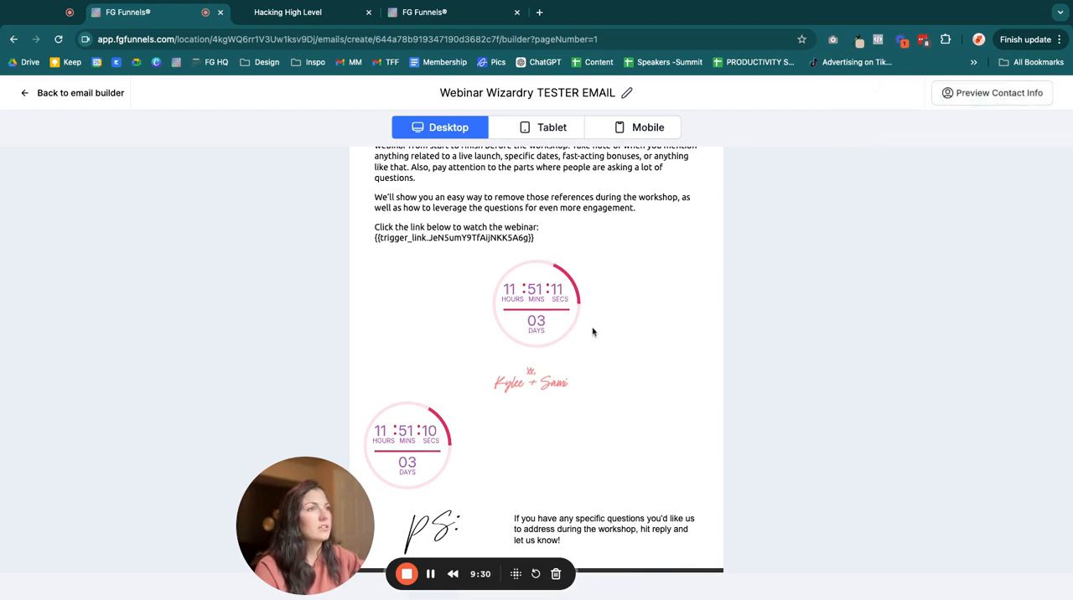
{"action": "left_click", "coordinate": [562, 323]}
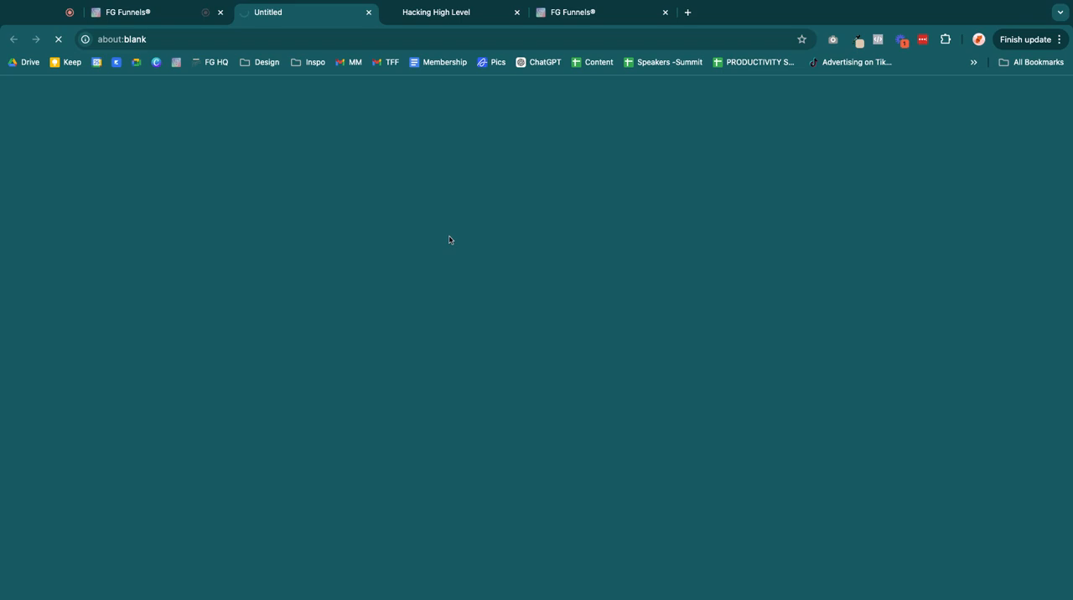